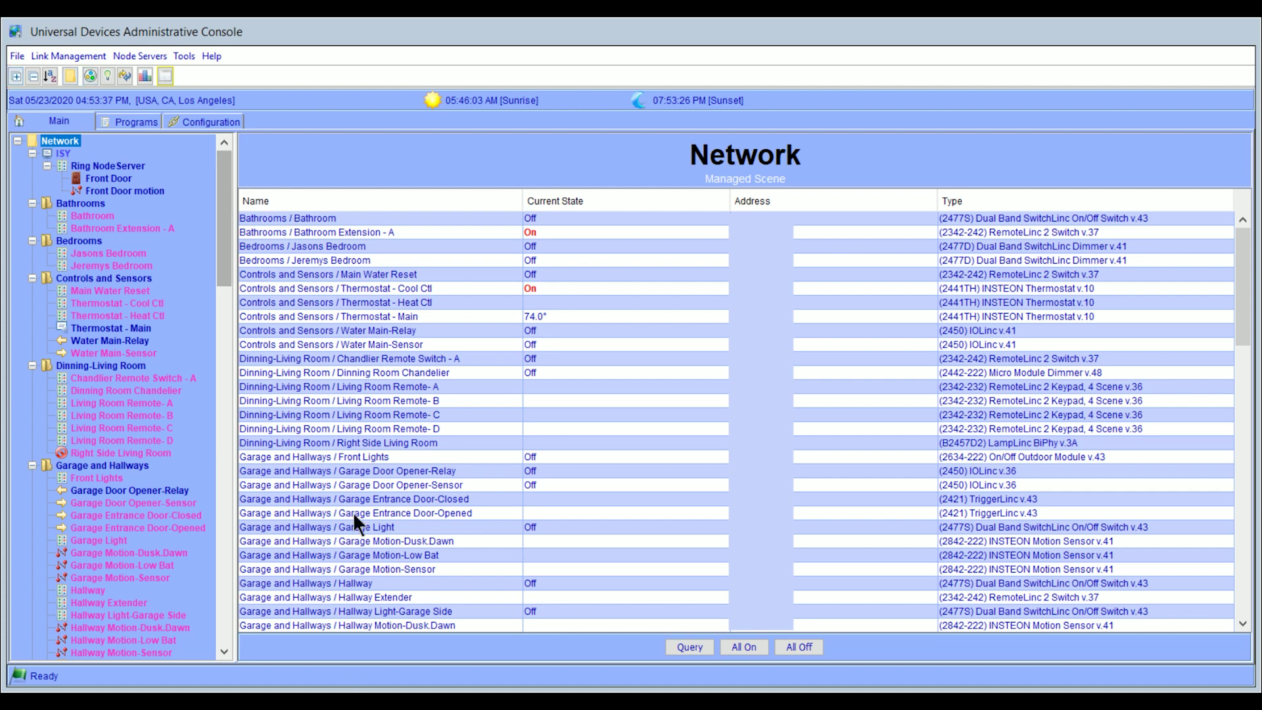
Show Thermostat - Main details (74.0°, Cool, Auto fan), then open the Dinning Room Chandelier page
drag(222, 284, 204, 360)
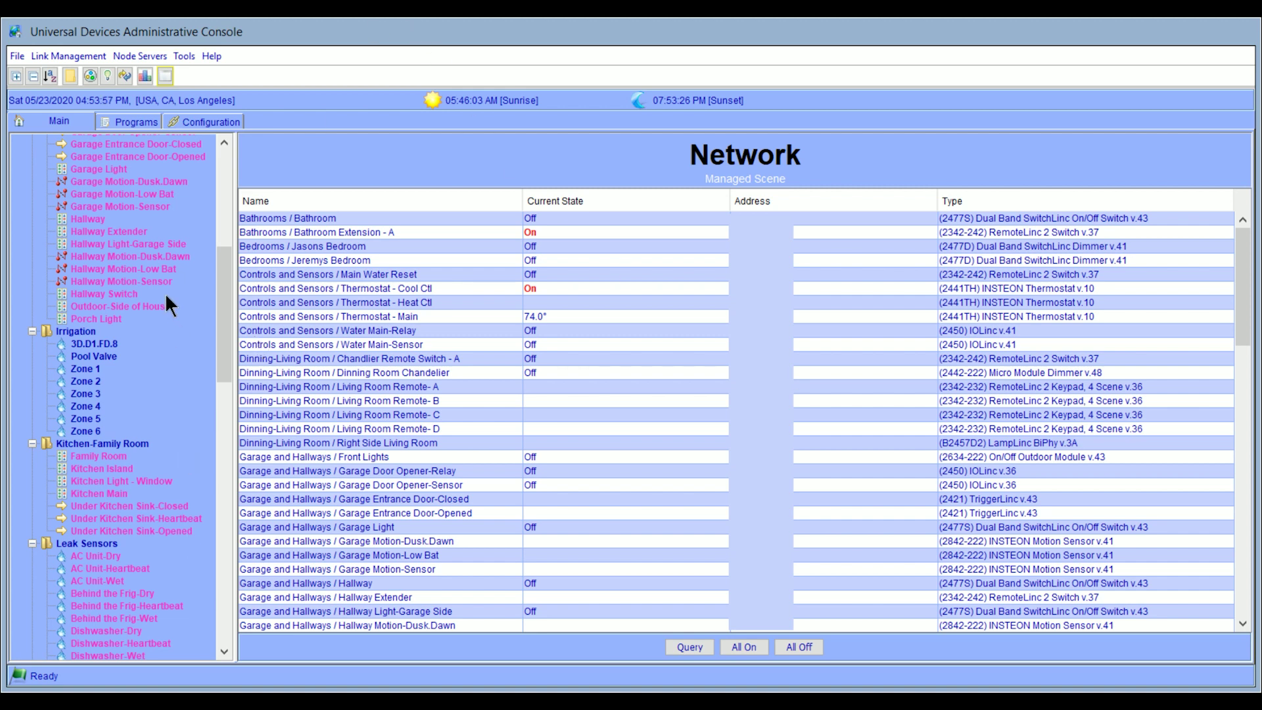
scroll(141, 334, up, 3)
scroll(138, 336, up, 7)
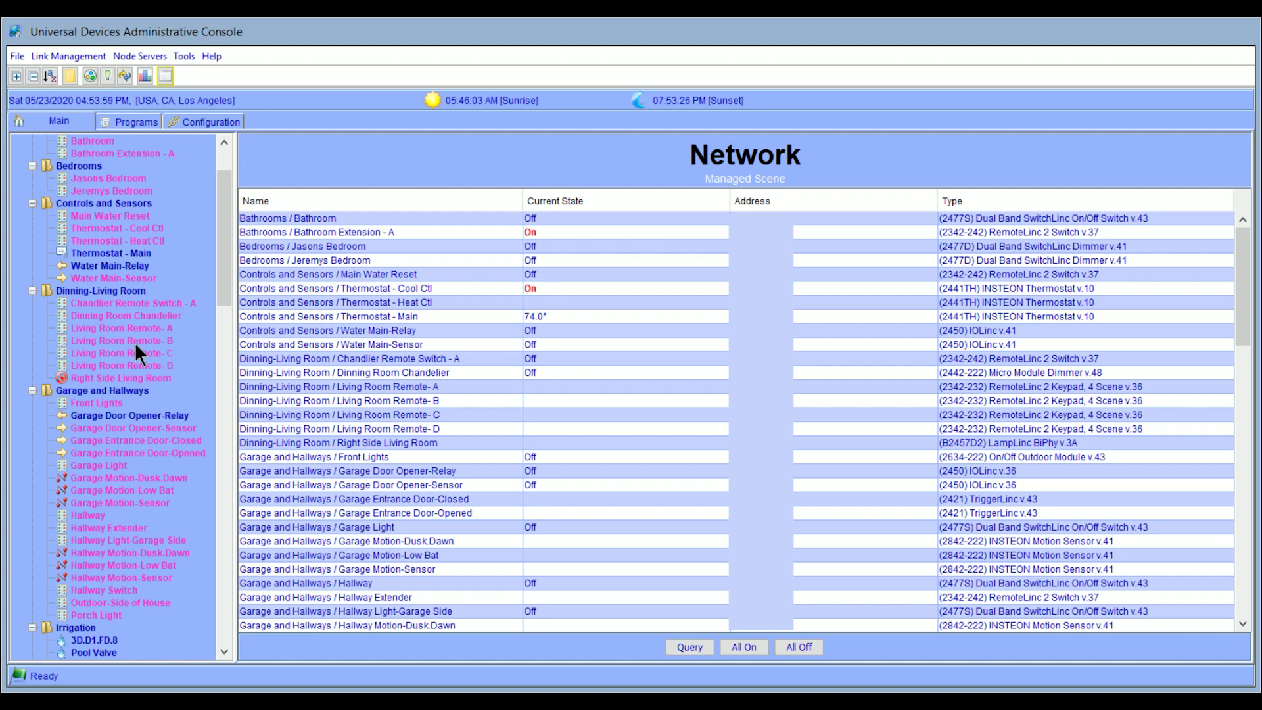
click(101, 329)
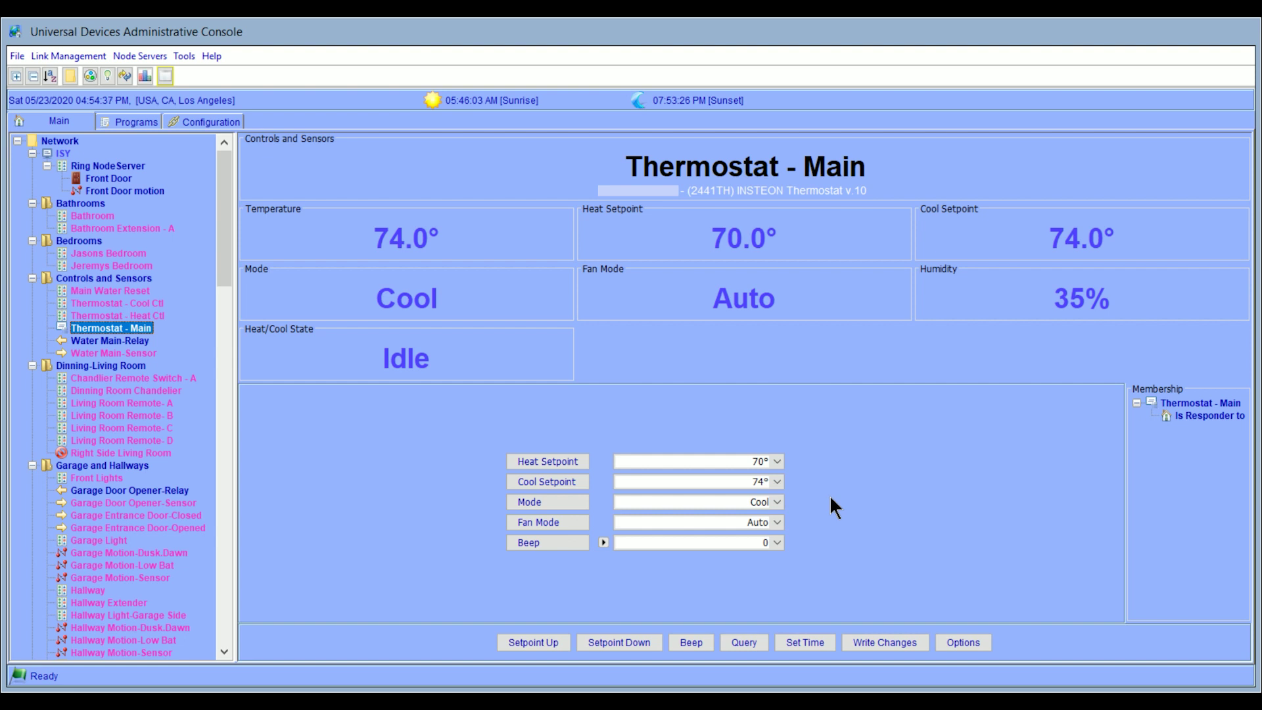
click(97, 392)
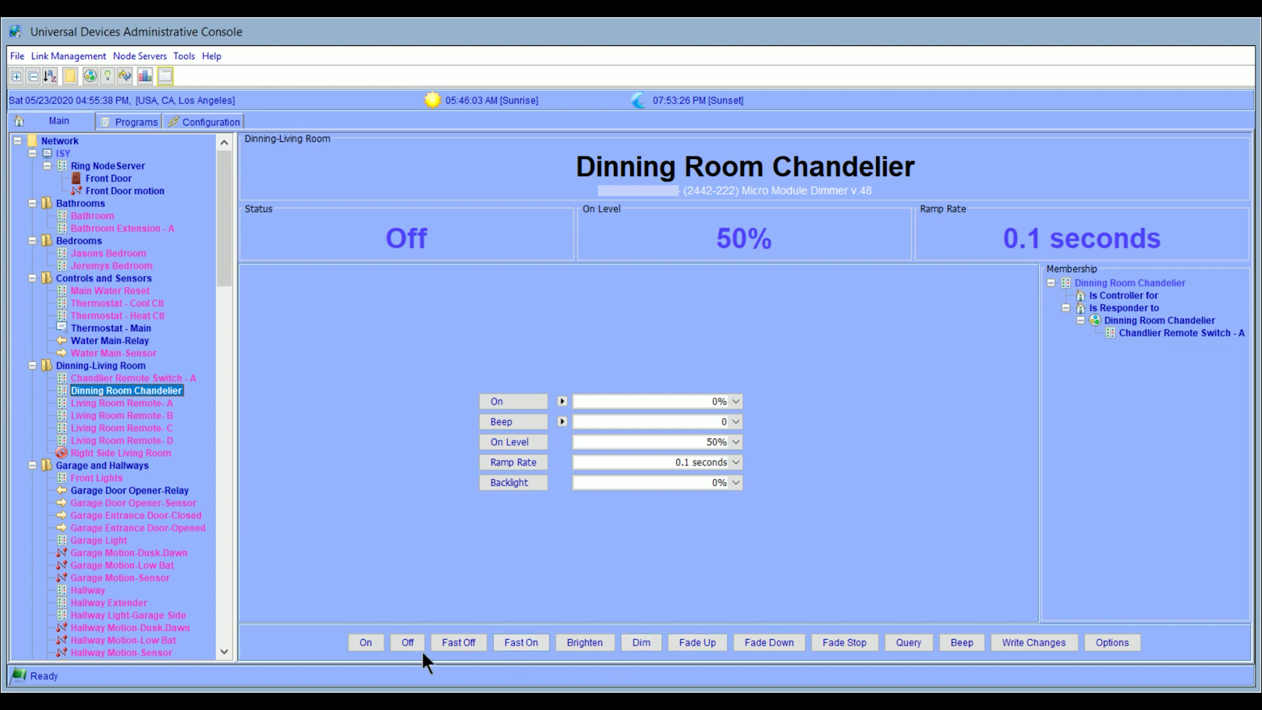
Switch the Dinning Room Chandelier on to 50%, back off, then go to the Programs area
click(363, 639)
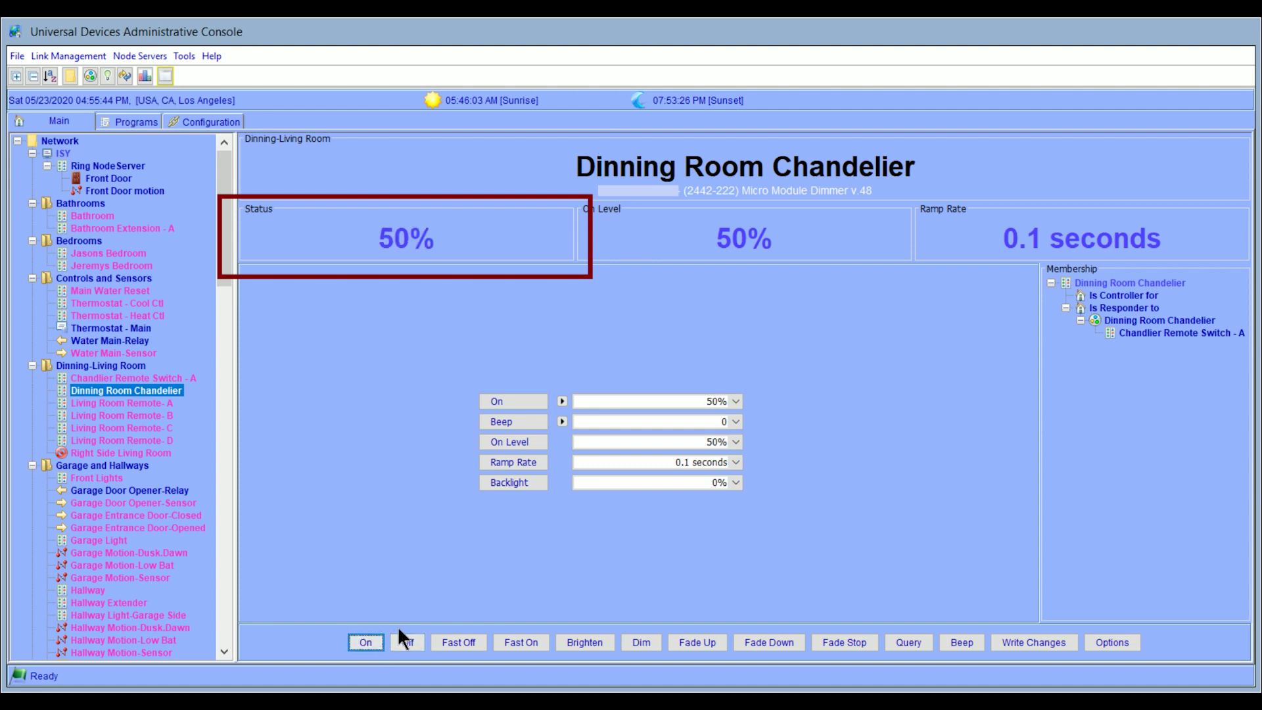
click(395, 642)
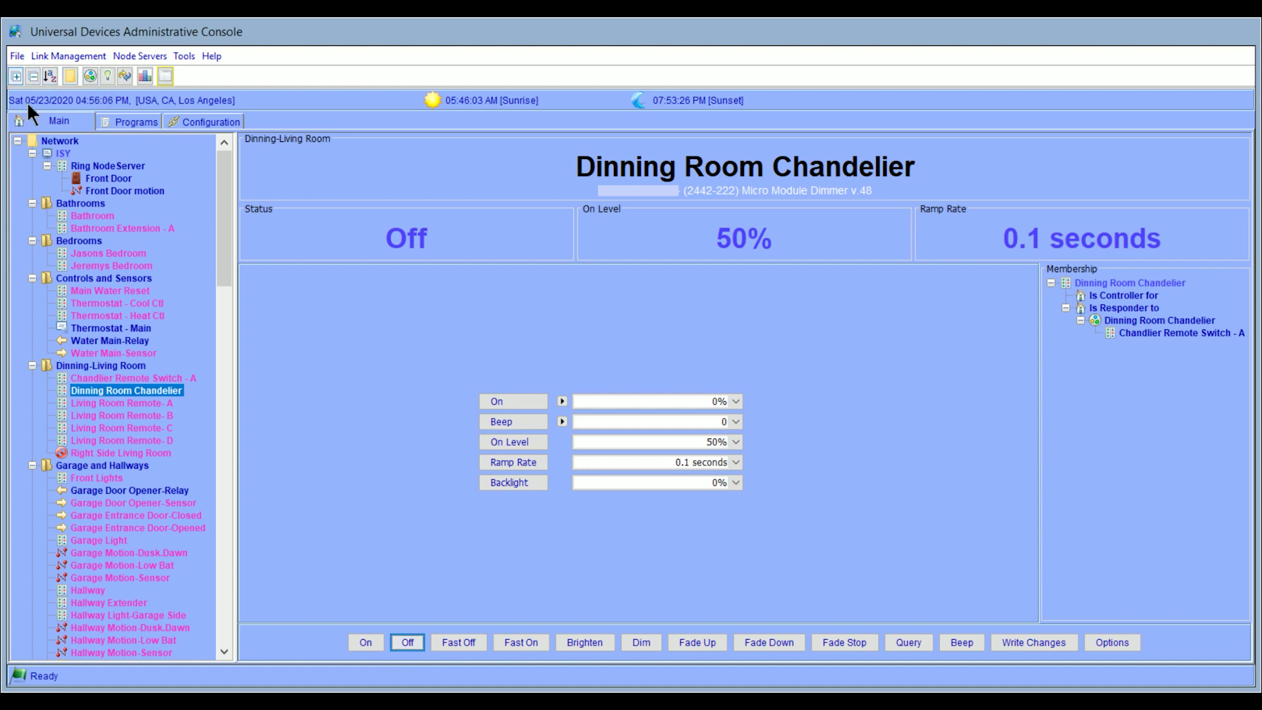
click(132, 119)
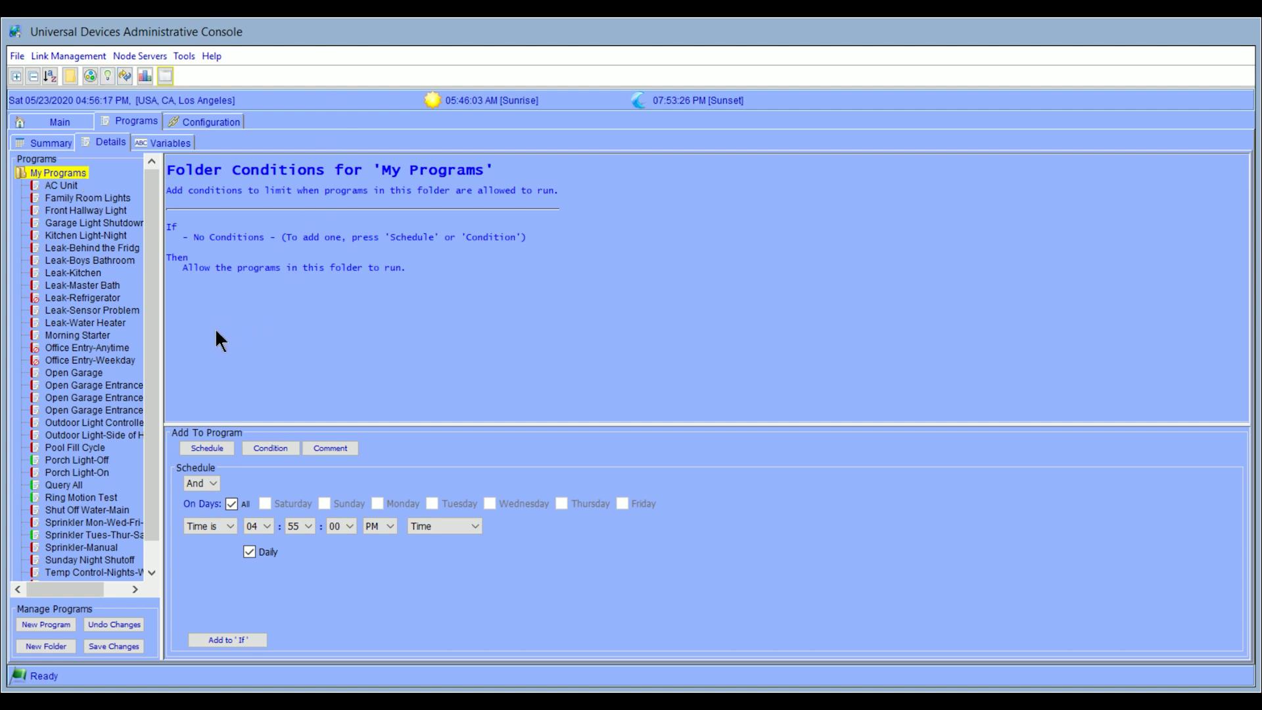
Drag the splitter right to widen the program list pane
drag(163, 323, 206, 325)
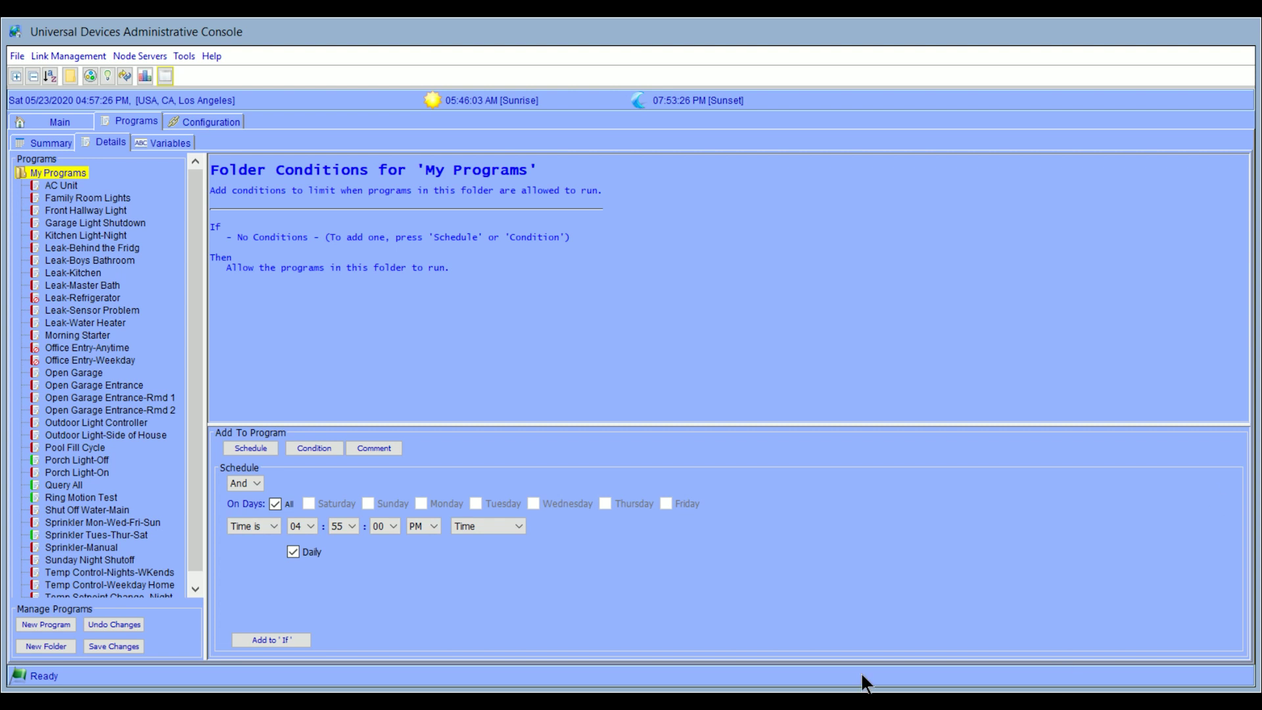
Add a new program named 'Test' in My Programs and select its If section
click(44, 624)
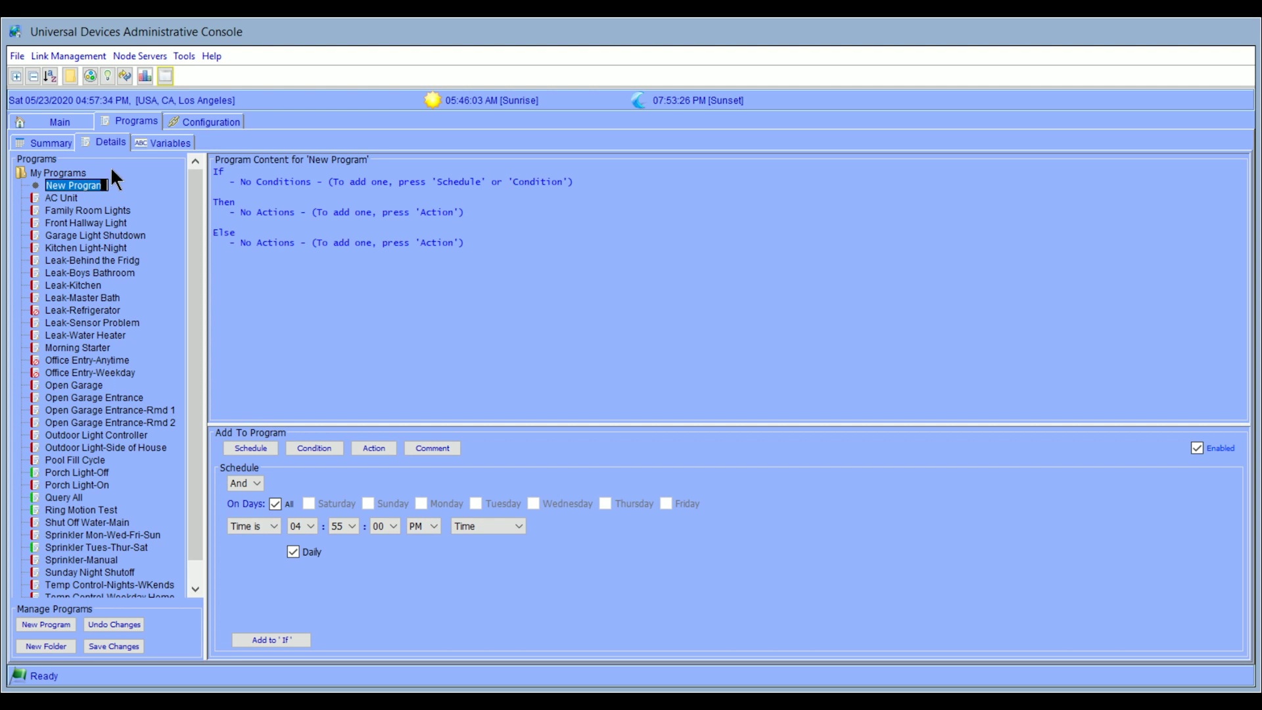
text(Test)
key(Return)
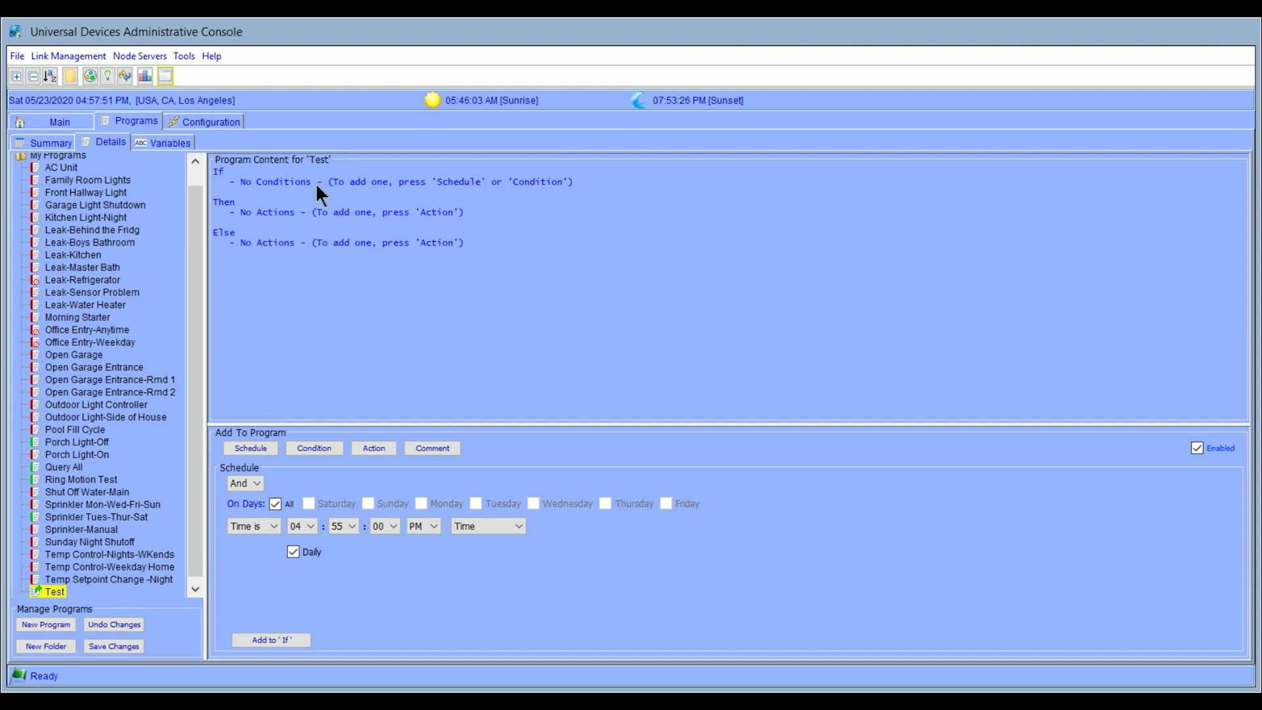
click(226, 175)
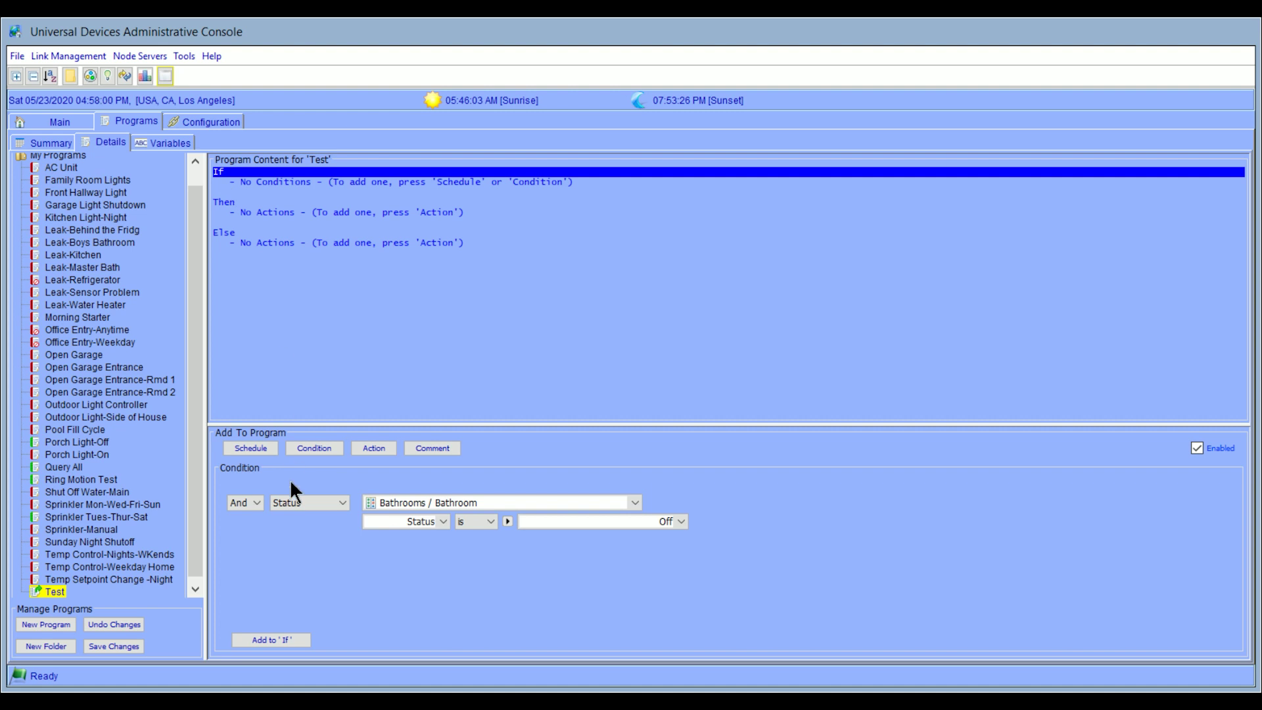
Add a From Sunset To Sunrise schedule condition to the Test program's If section
click(254, 449)
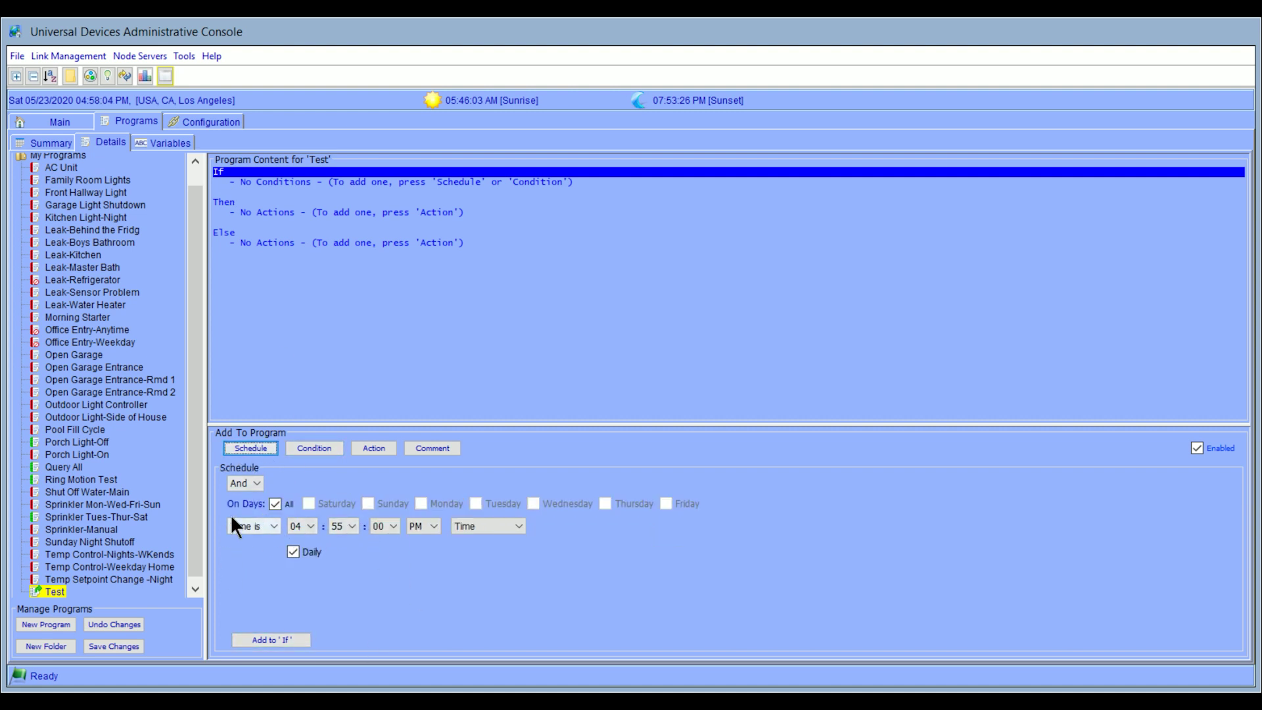
click(272, 528)
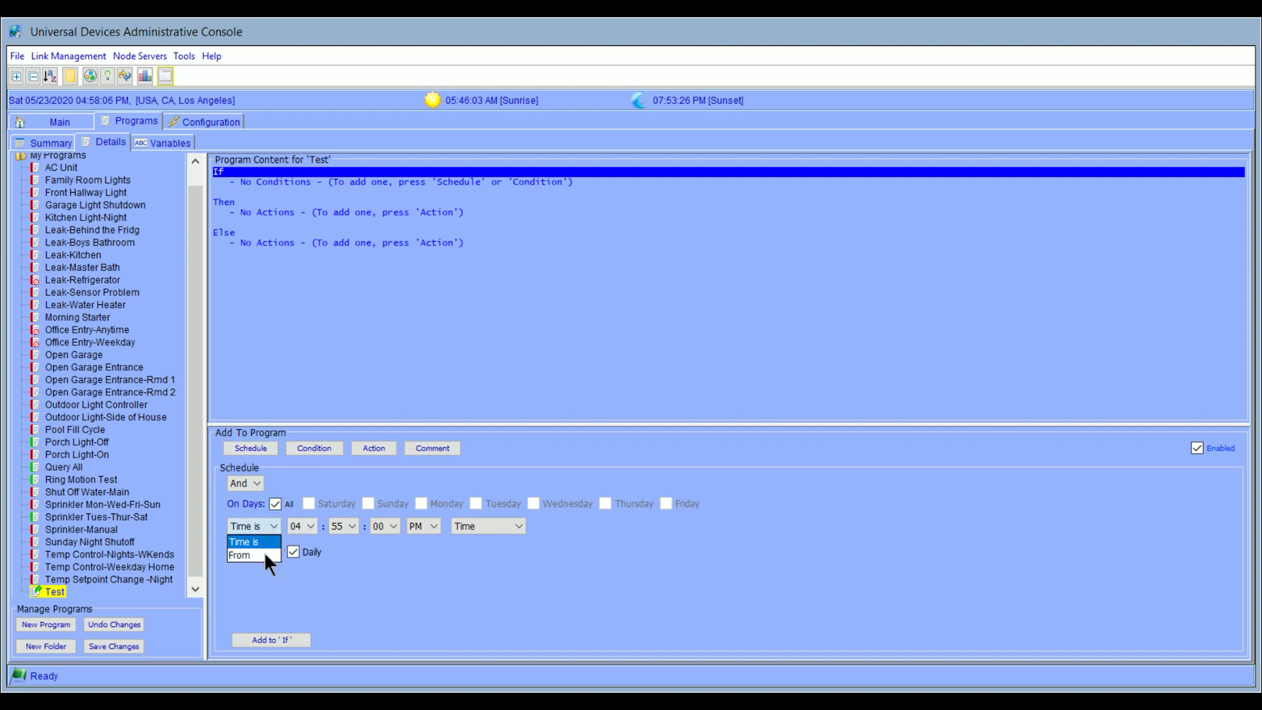
click(265, 556)
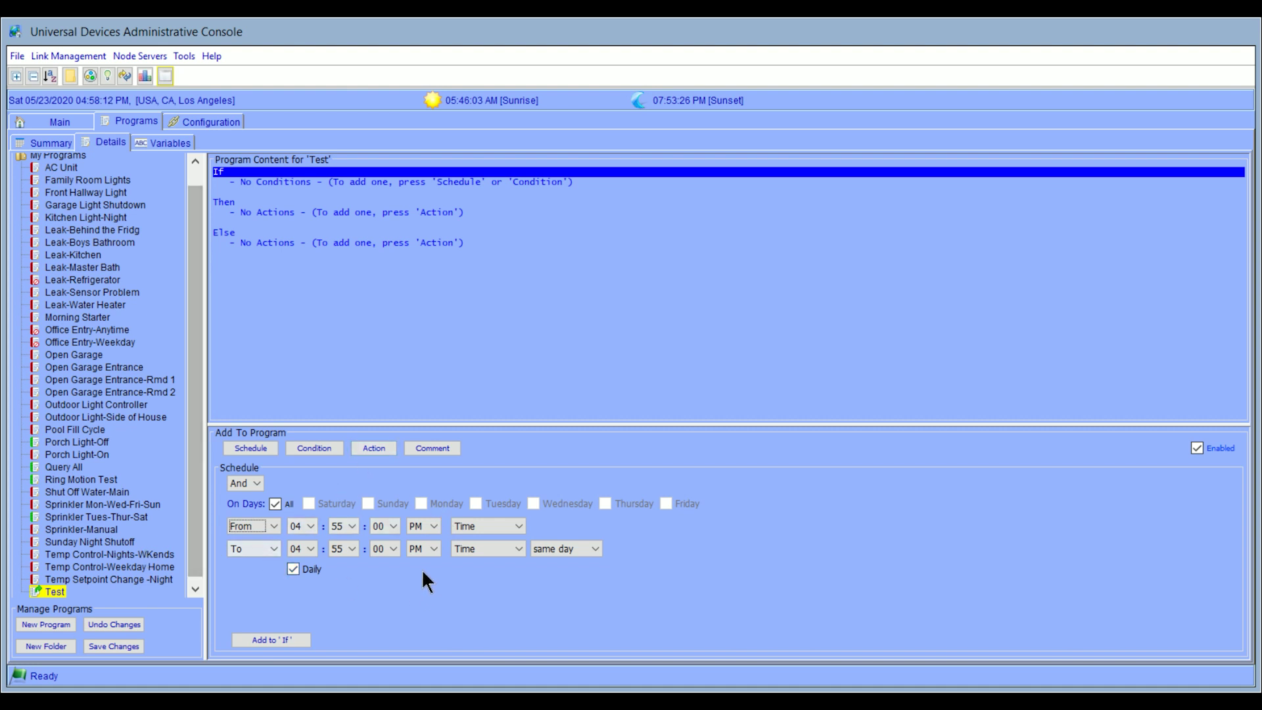
click(459, 521)
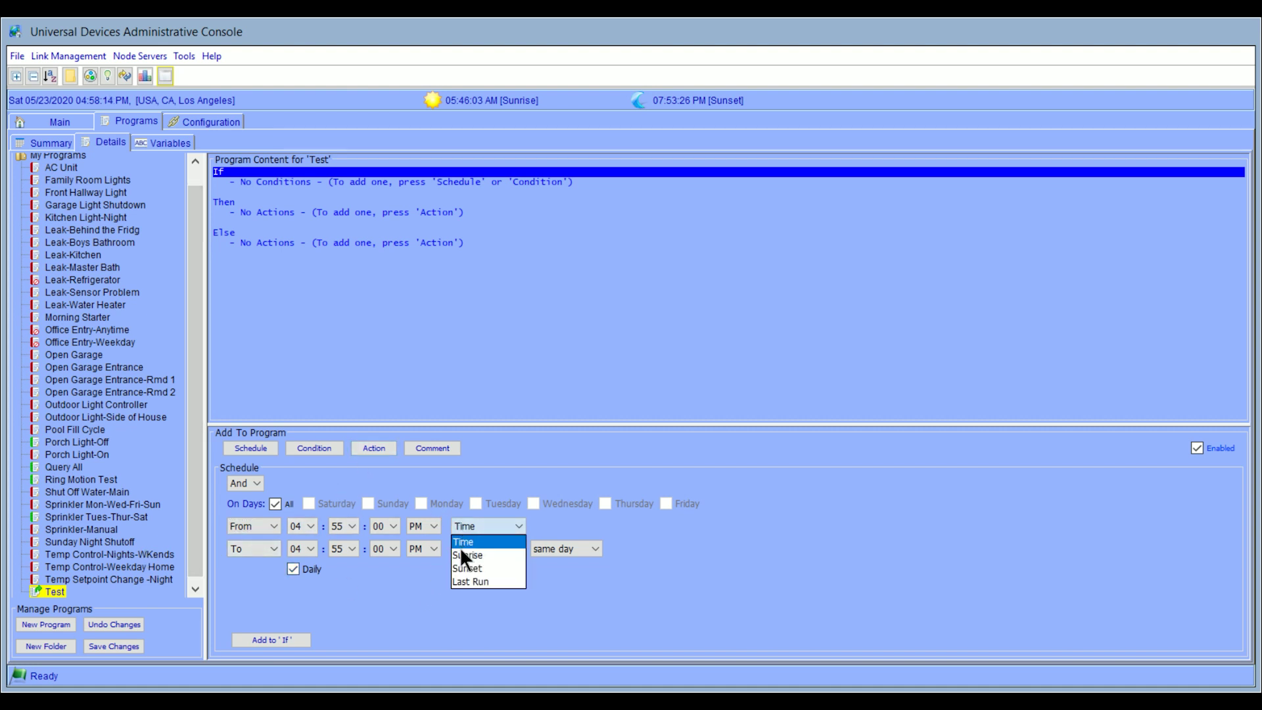
click(464, 569)
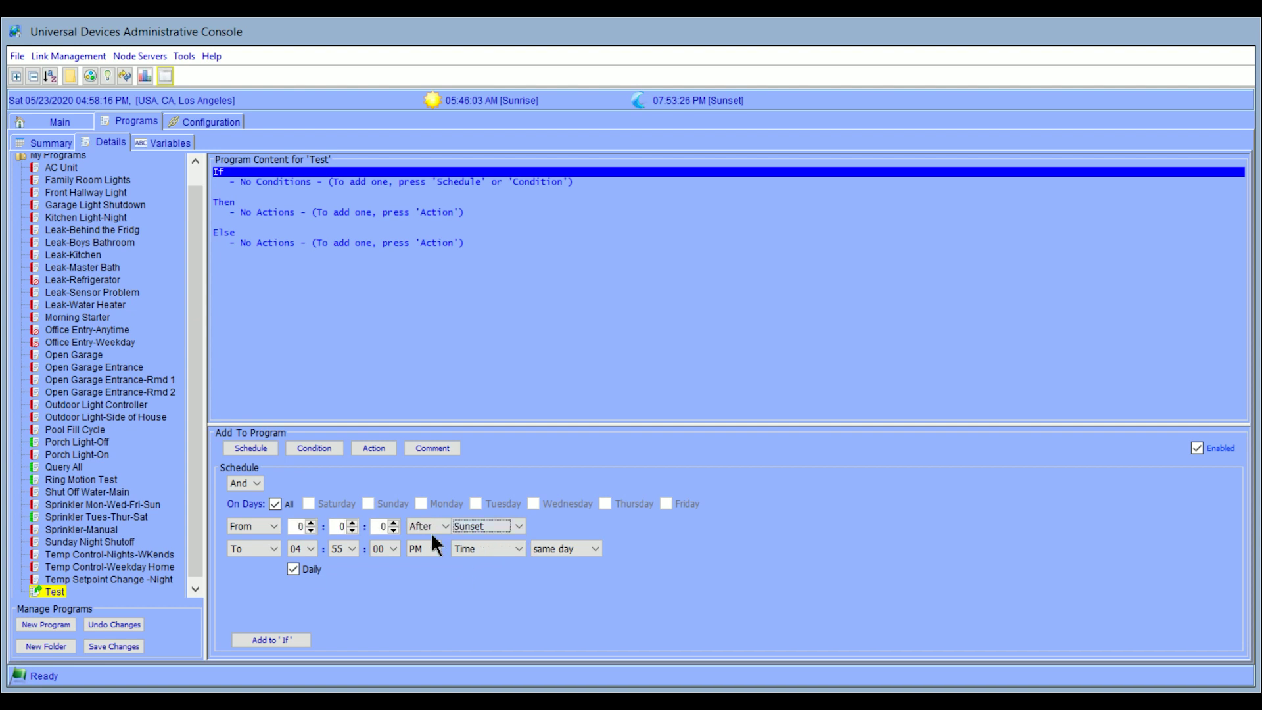
click(453, 548)
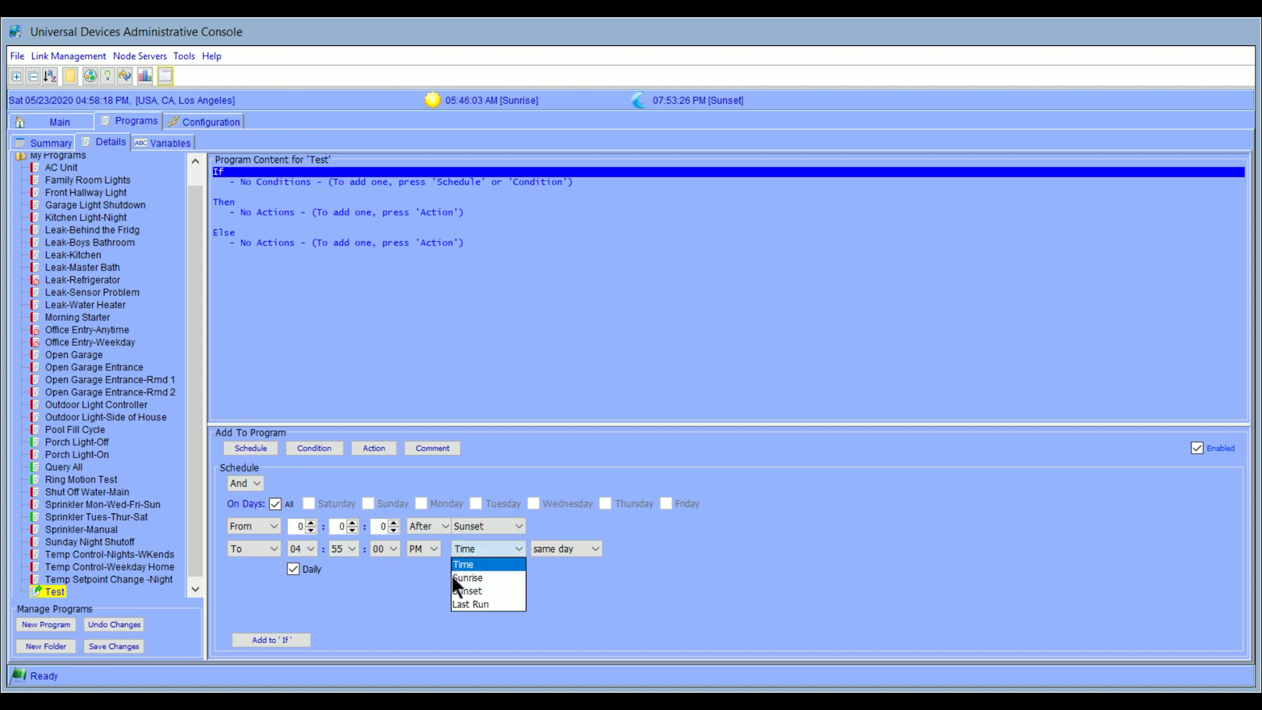
click(454, 577)
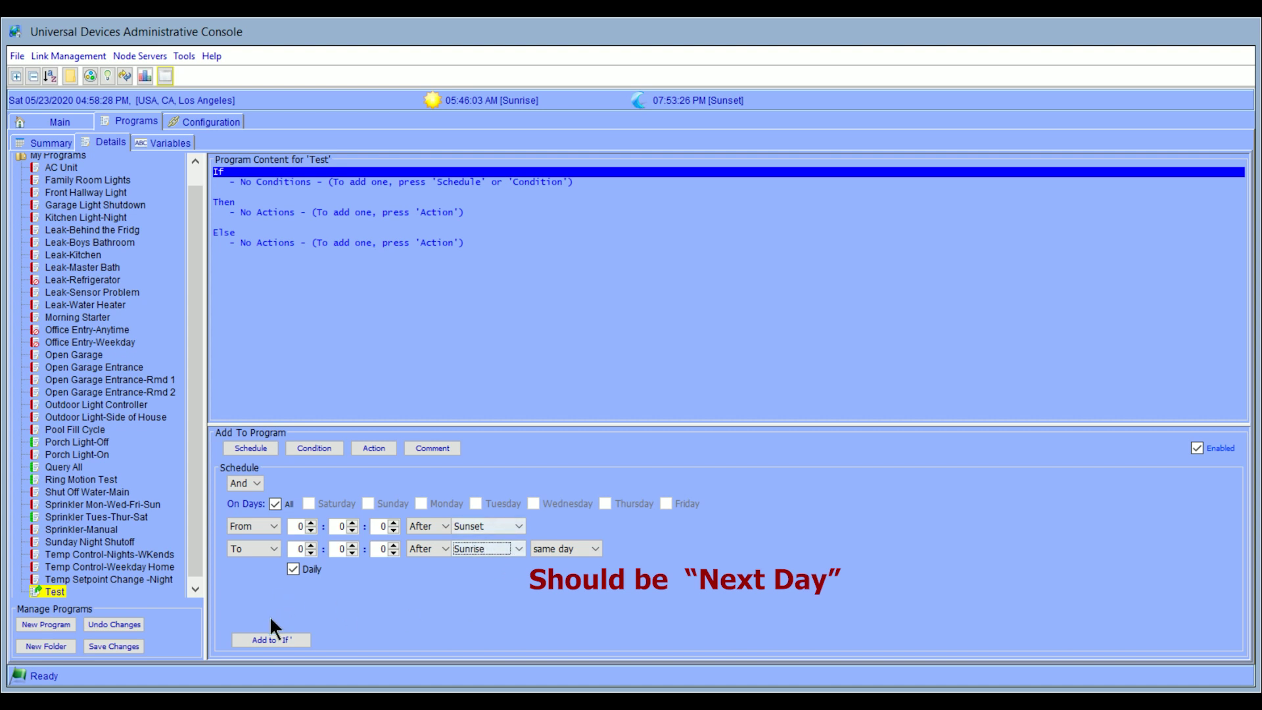
click(267, 636)
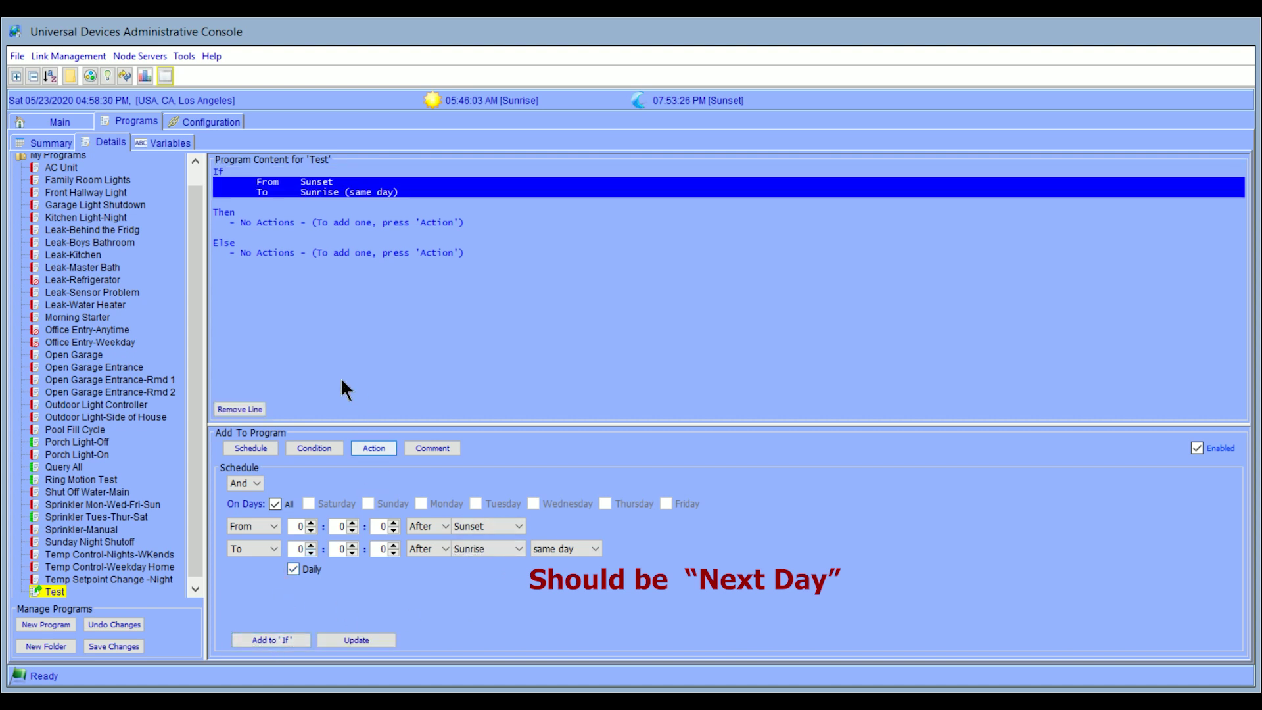
click(237, 214)
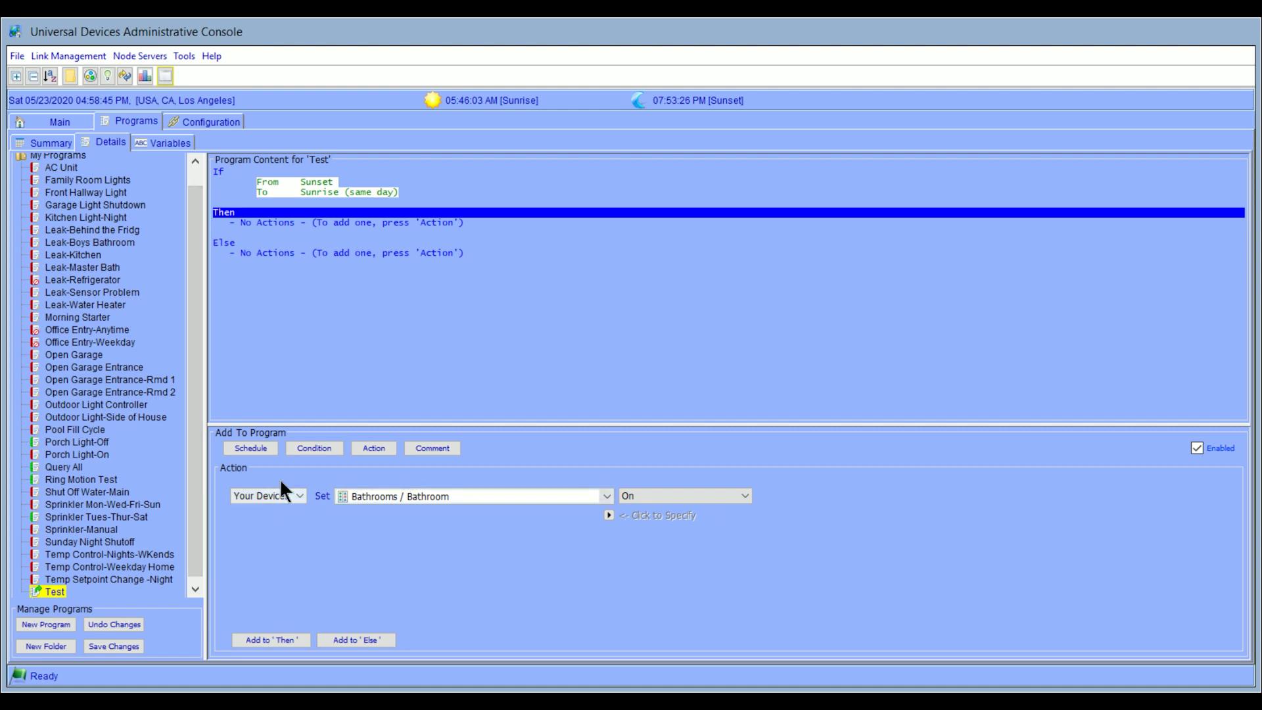
Add a Then action setting Dinning-Living Room / Dinning Room Chandelier to On
click(369, 450)
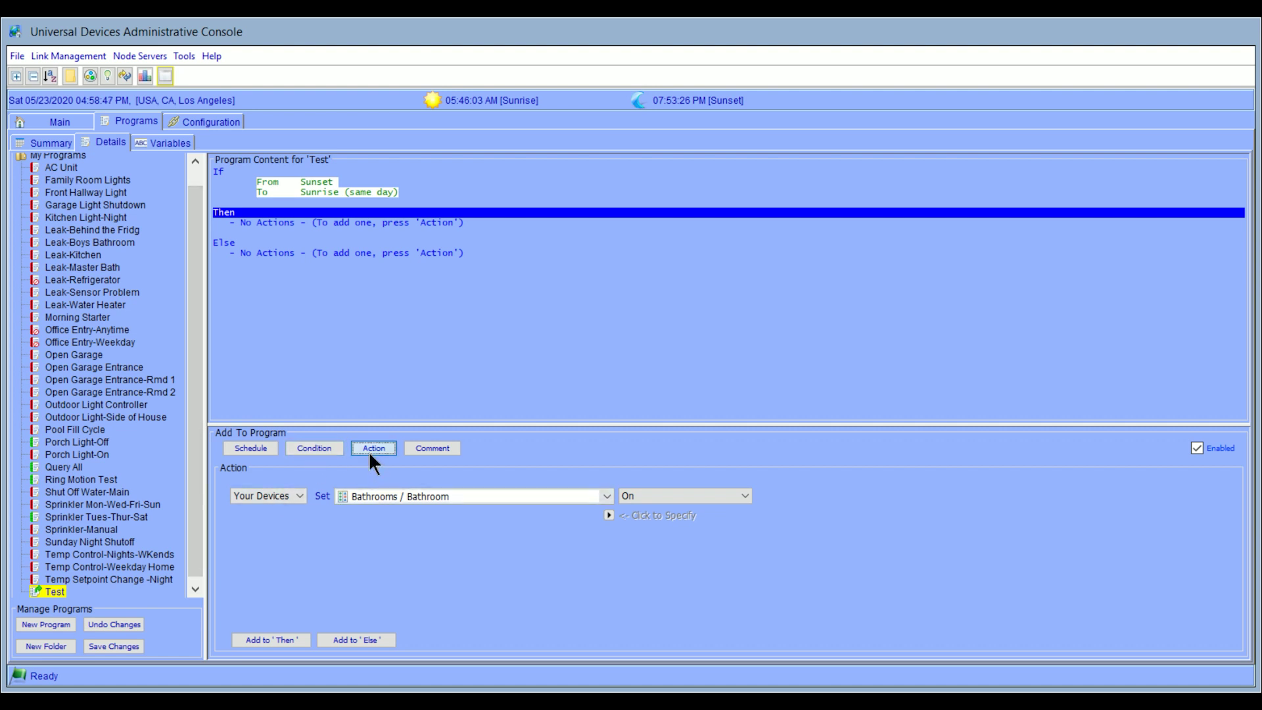
click(383, 496)
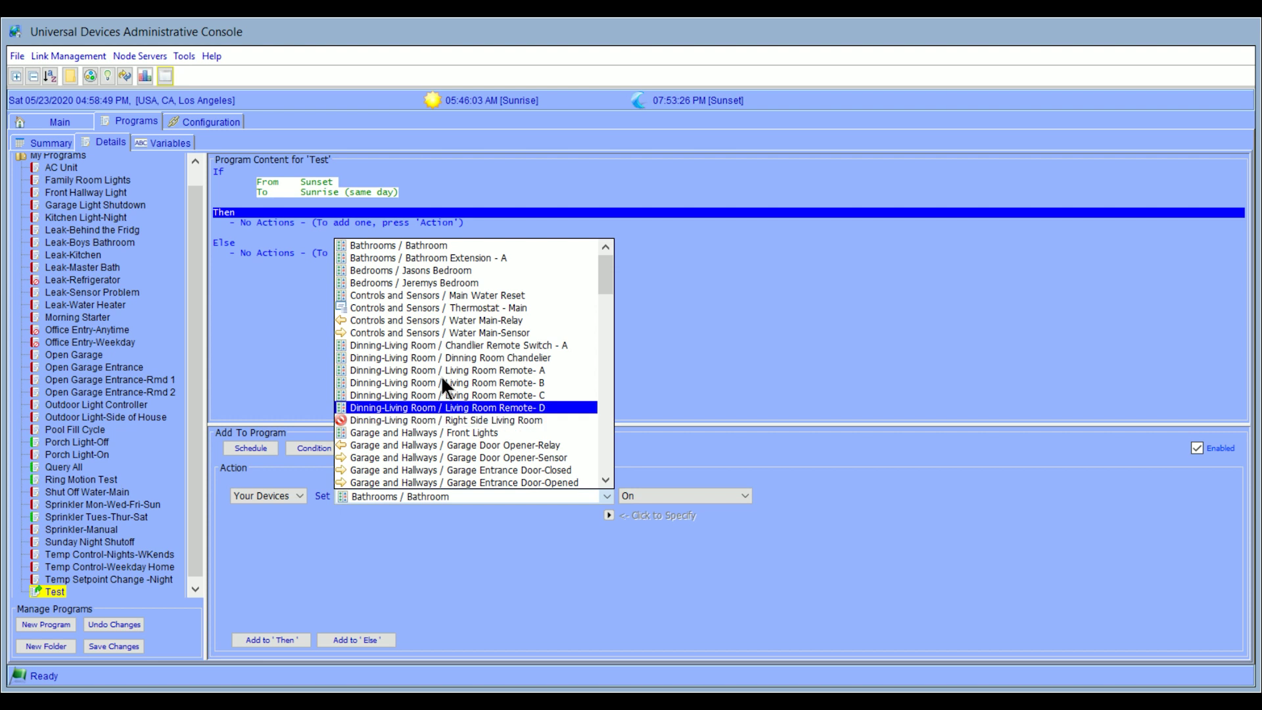
click(442, 358)
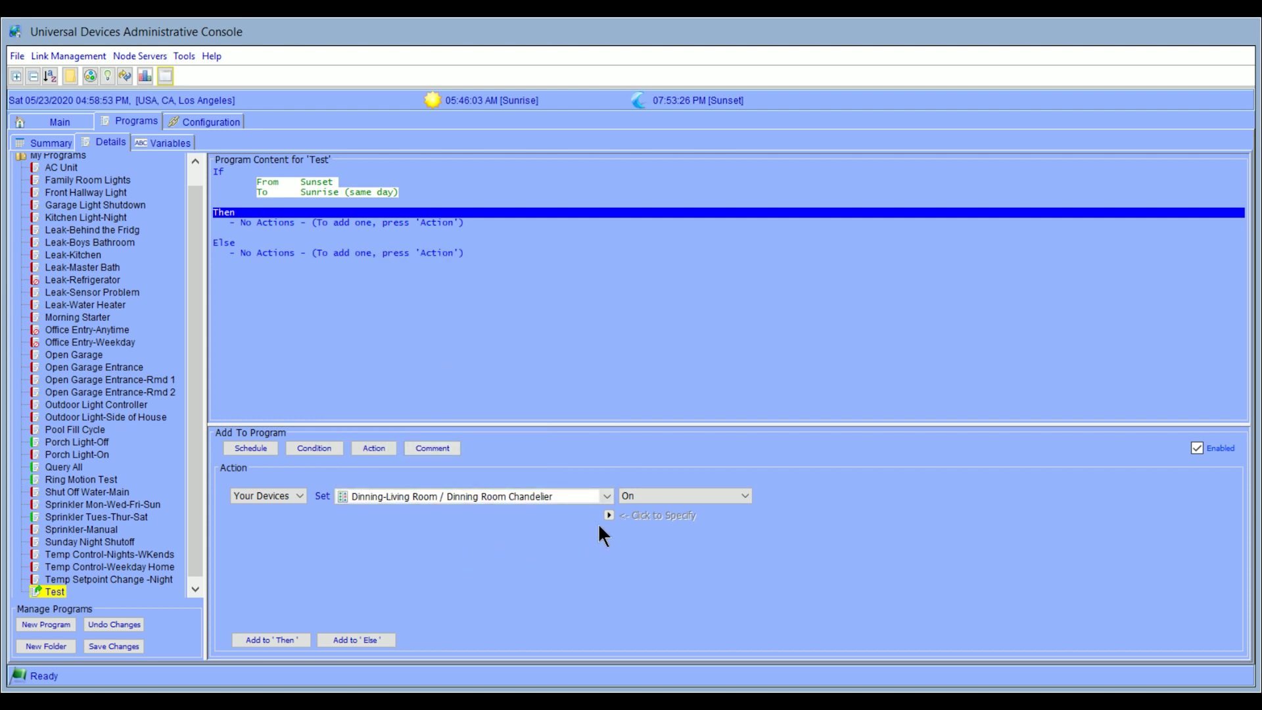
click(275, 637)
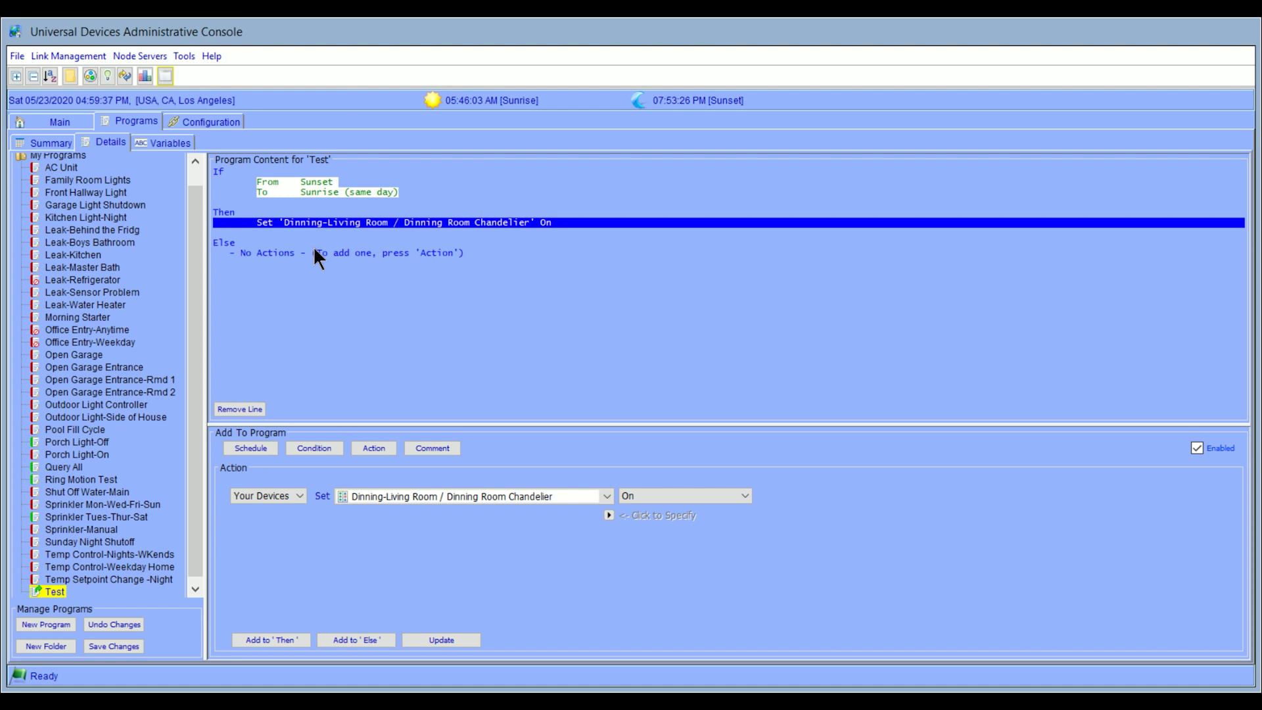
key(Up)
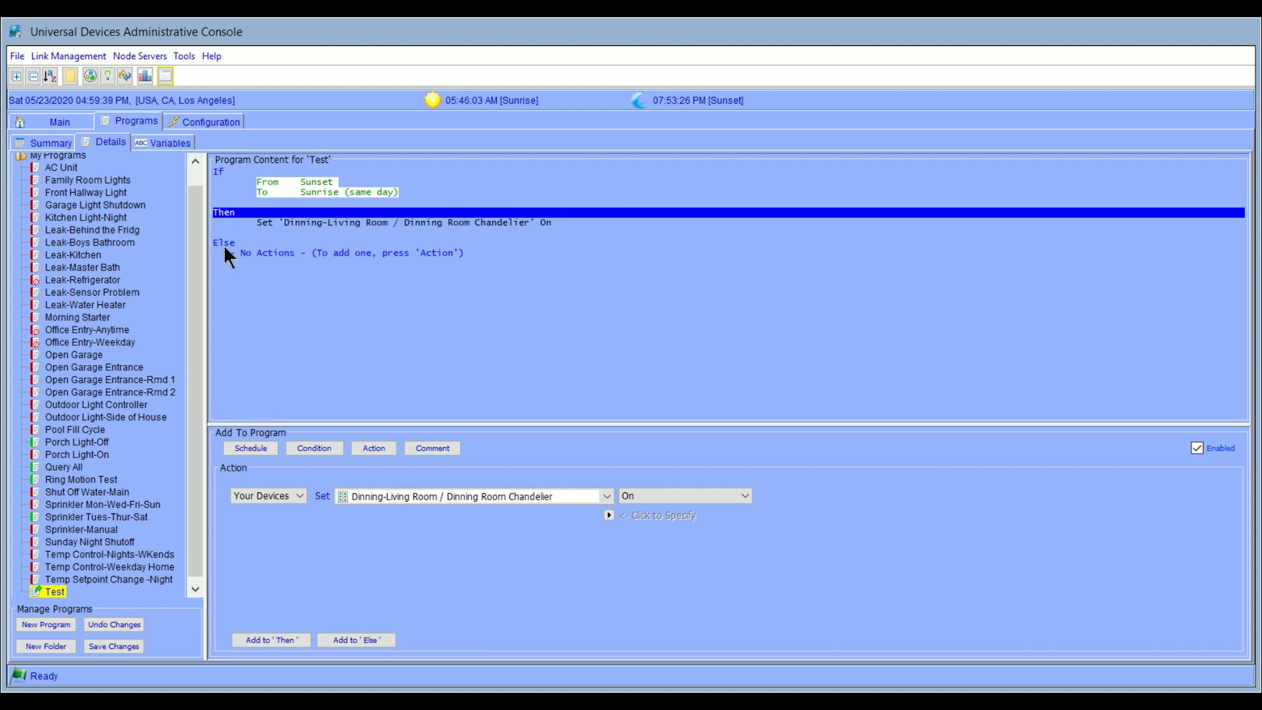
Add an Else action setting the Dinning Room Chandelier Off, then open Shut Off Water-Main
click(225, 245)
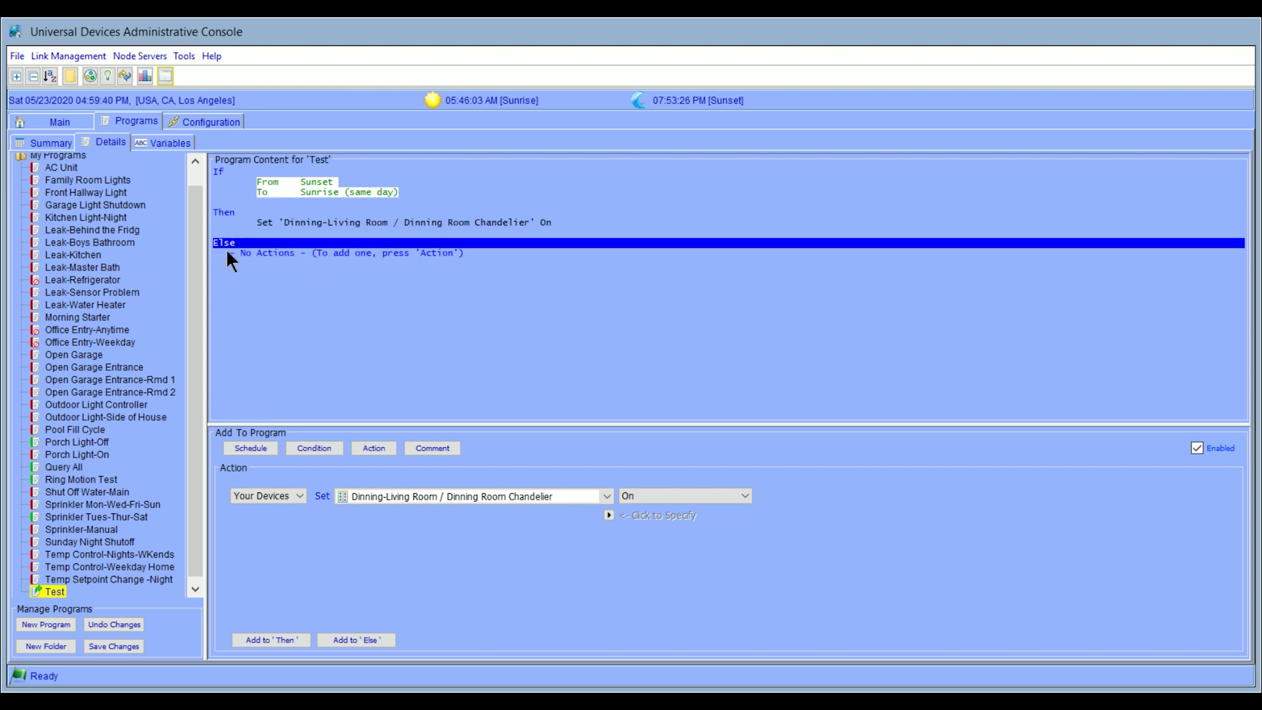
click(666, 497)
click(639, 310)
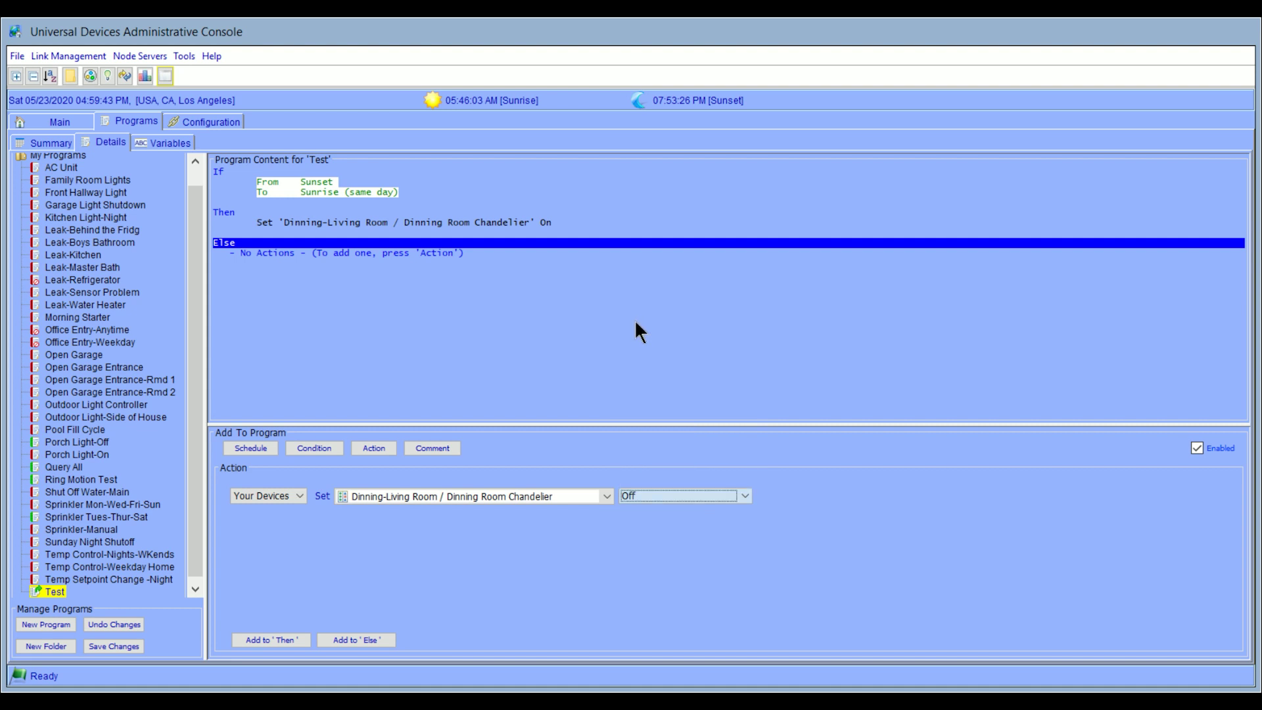
click(347, 640)
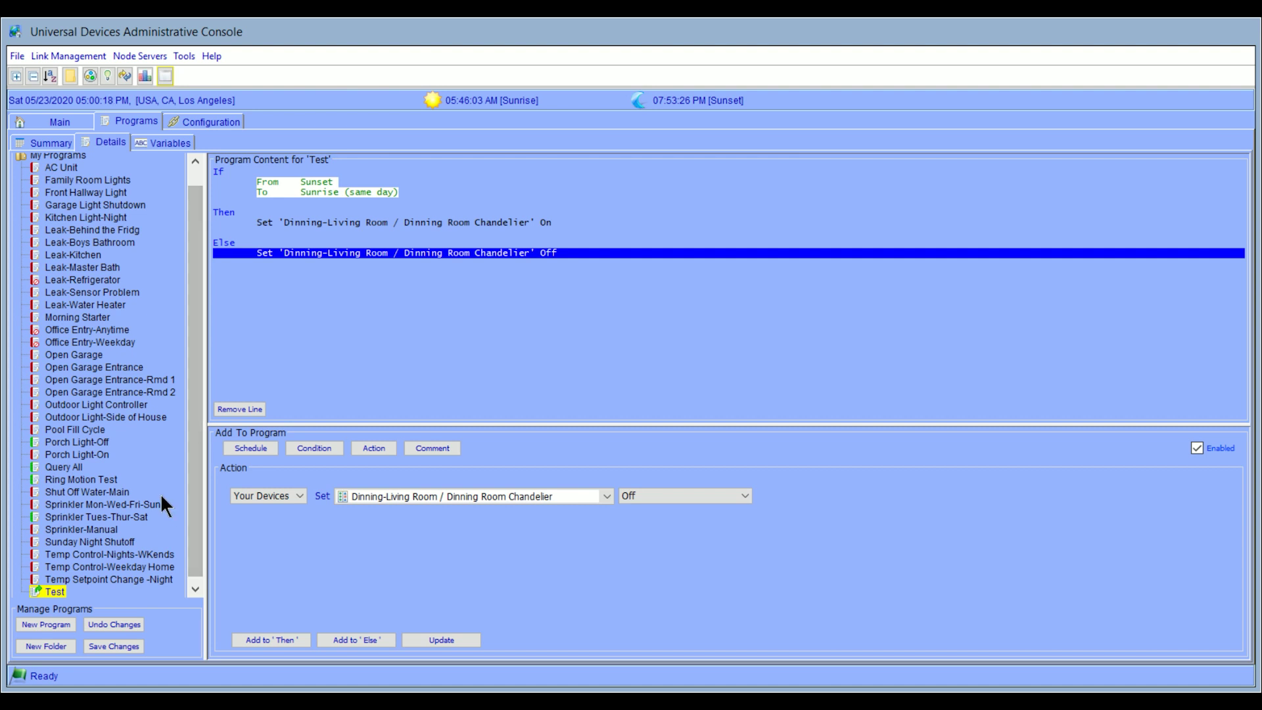
click(98, 491)
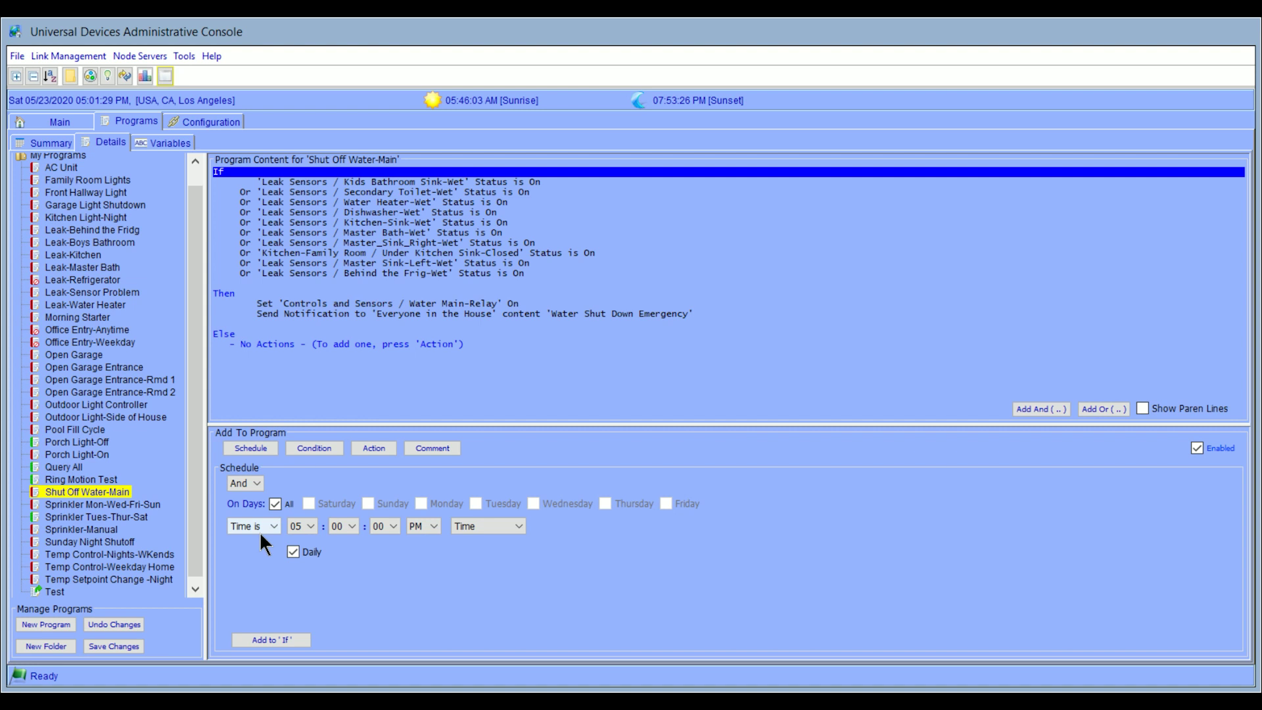
Inspect the Shut Off Water-Main program's Water Main-Relay On action
click(507, 303)
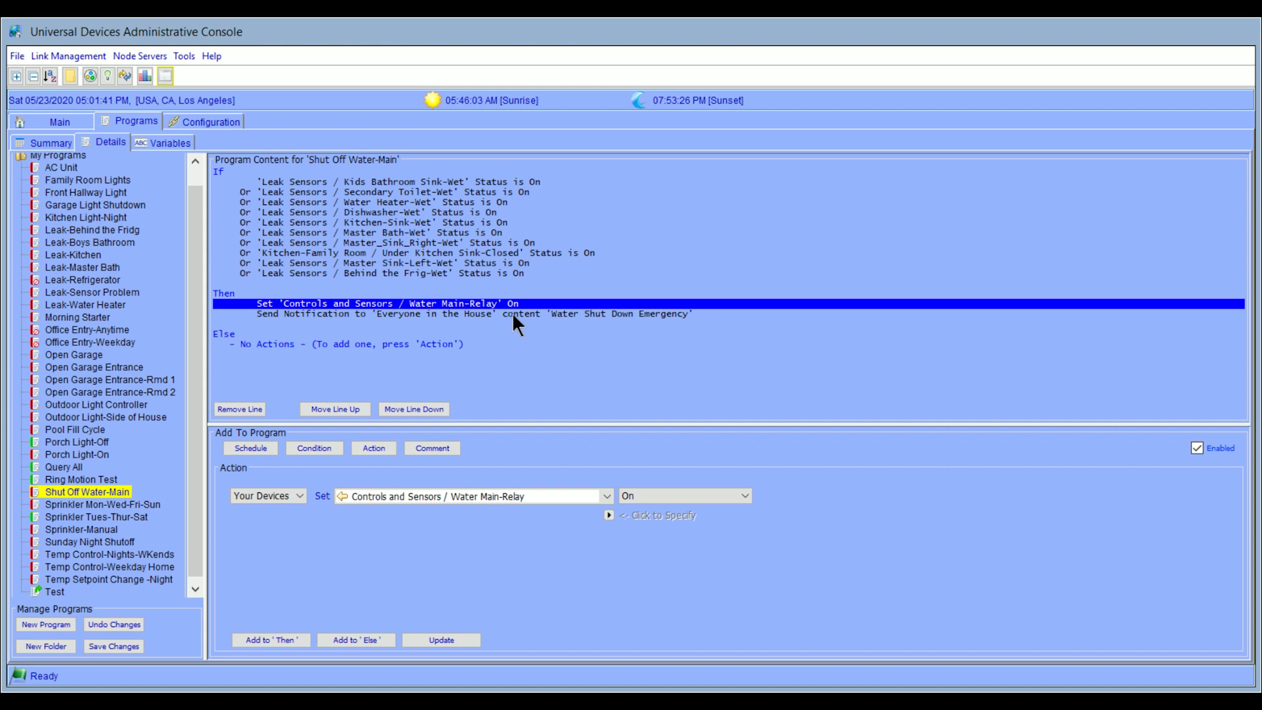
Review the Water Shut Down Emergency notification, then open the Pool Fill Cycle program
click(362, 314)
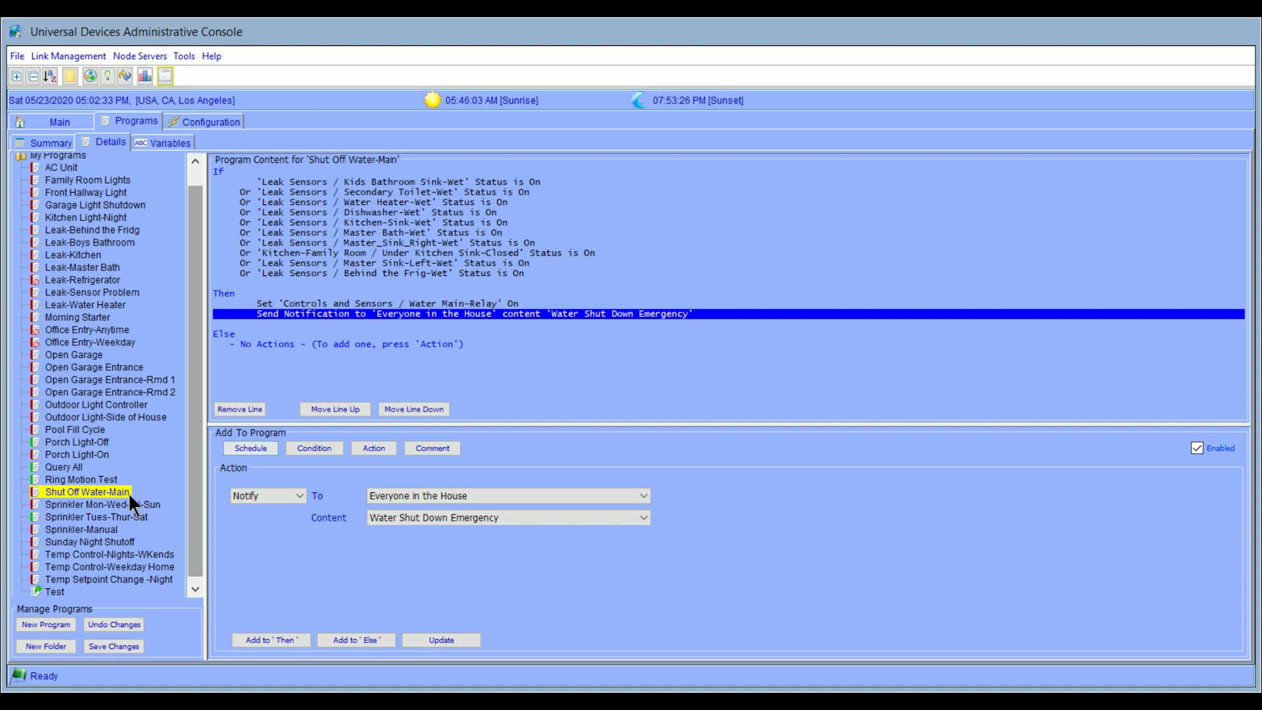
click(100, 431)
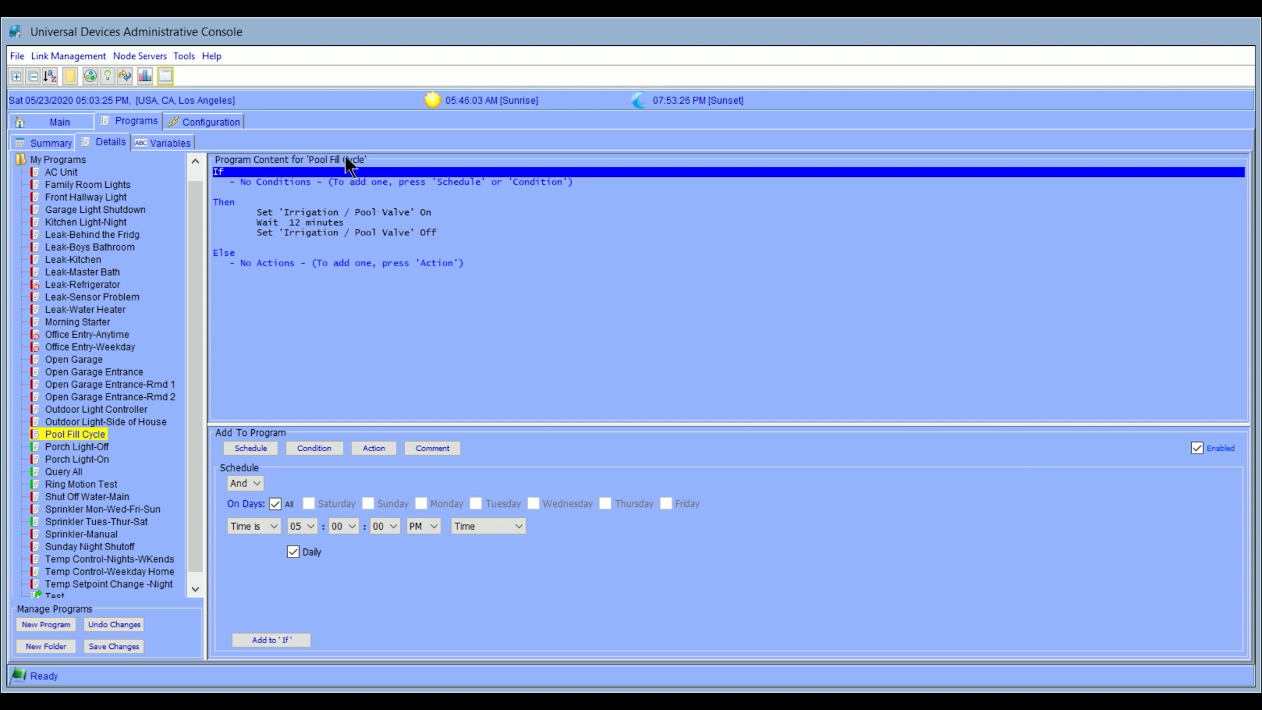
Show the System configuration page, then open the e-mail notification settings
click(206, 121)
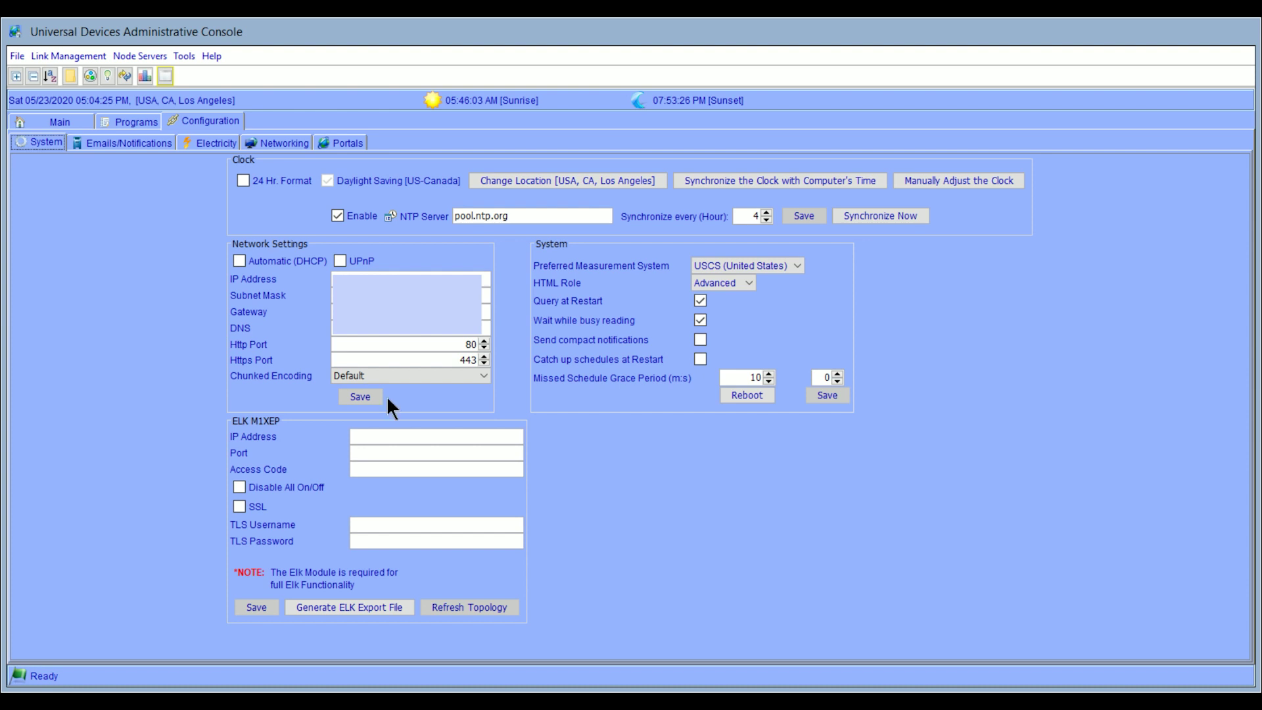
click(113, 145)
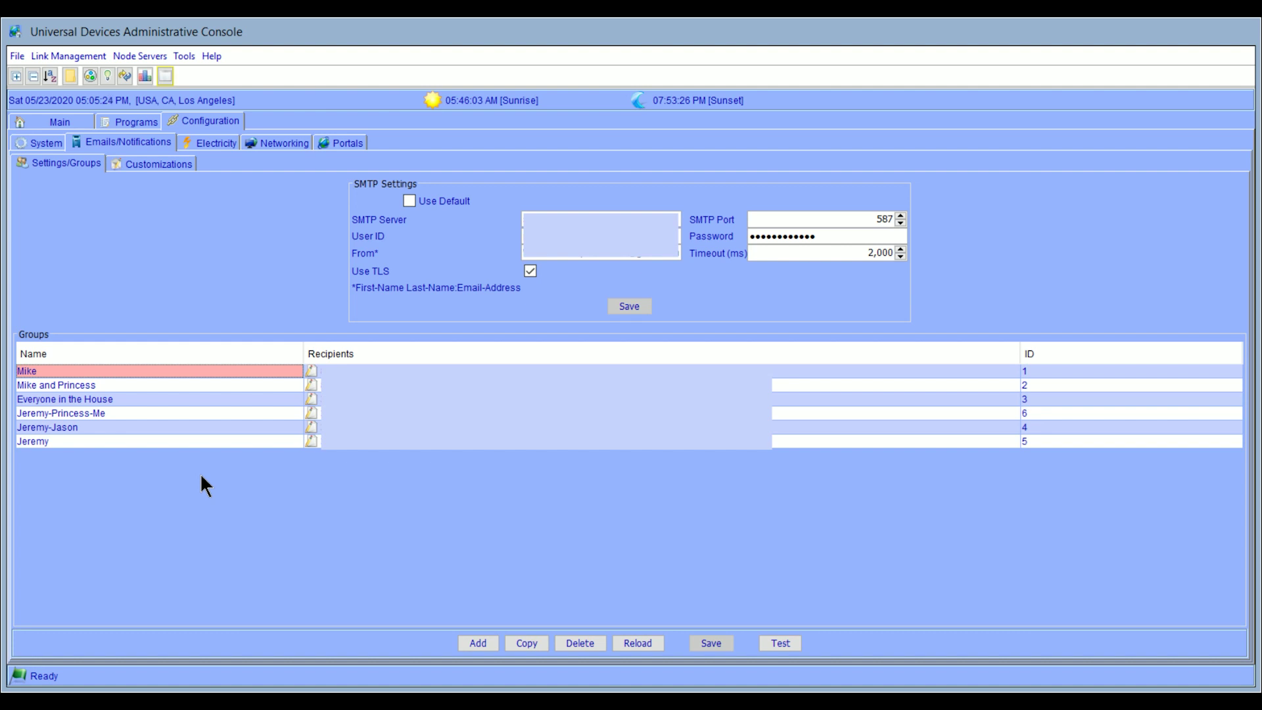
Open the 'Water Shut Down Emergency' notification from Customizations to view its subject and body
click(166, 167)
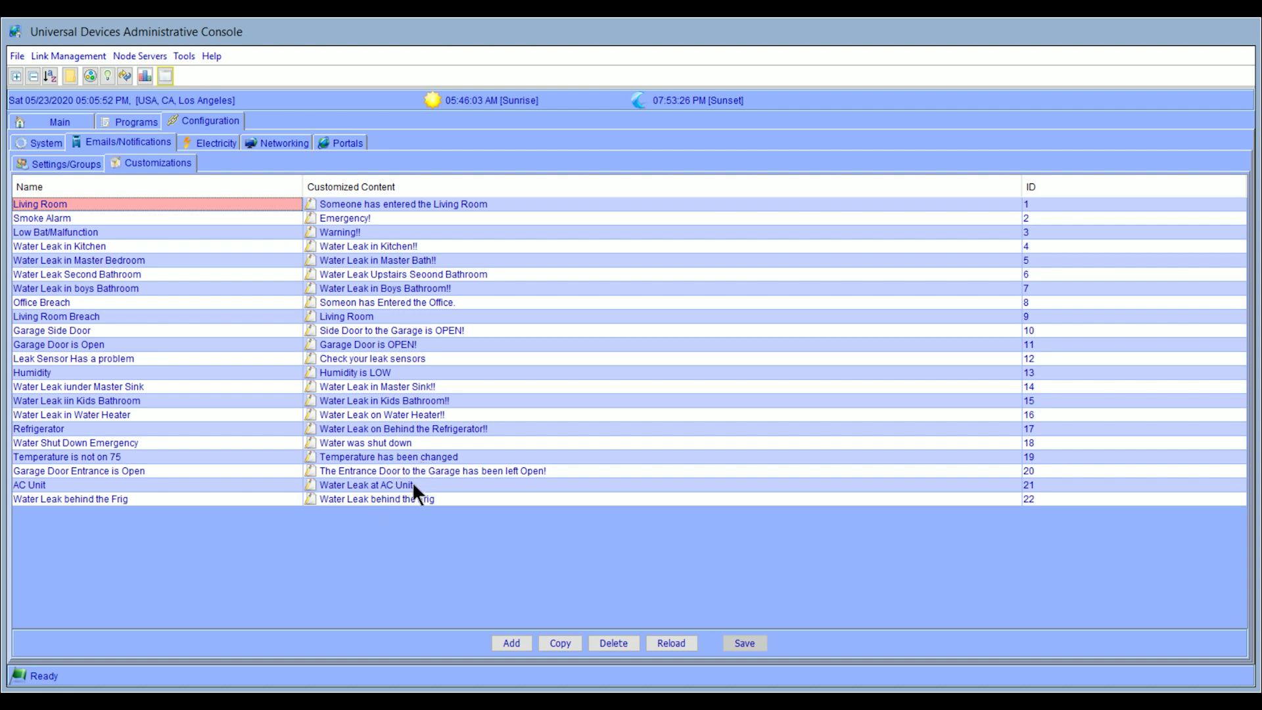
click(397, 443)
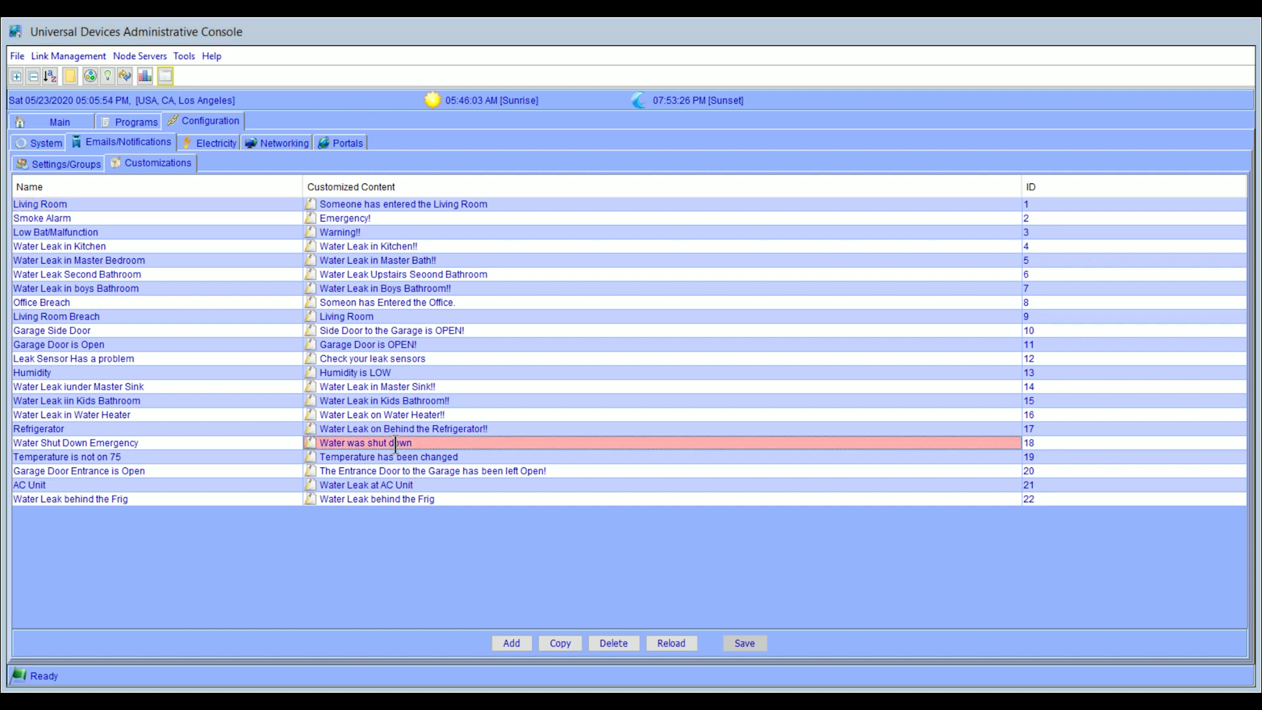
click(398, 443)
click(405, 443)
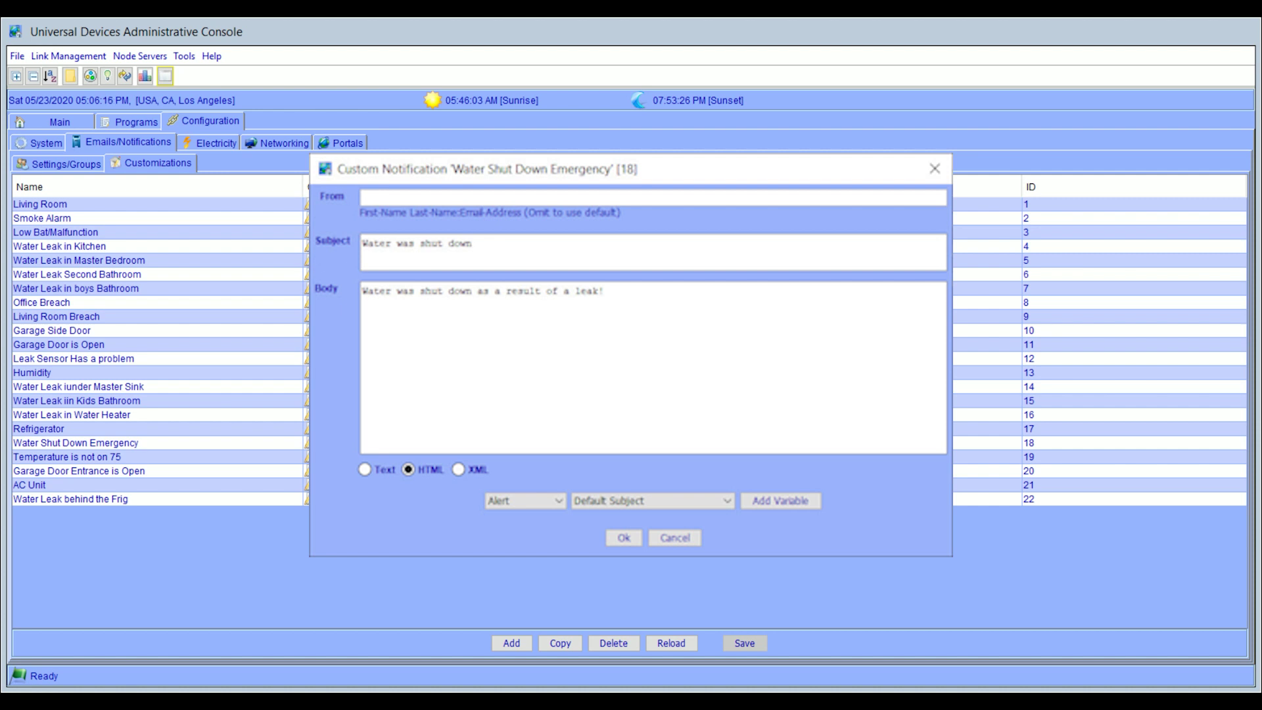
Close the 'Water Shut Down Emergency' editor and return to the list of 22 custom messages
key(Escape)
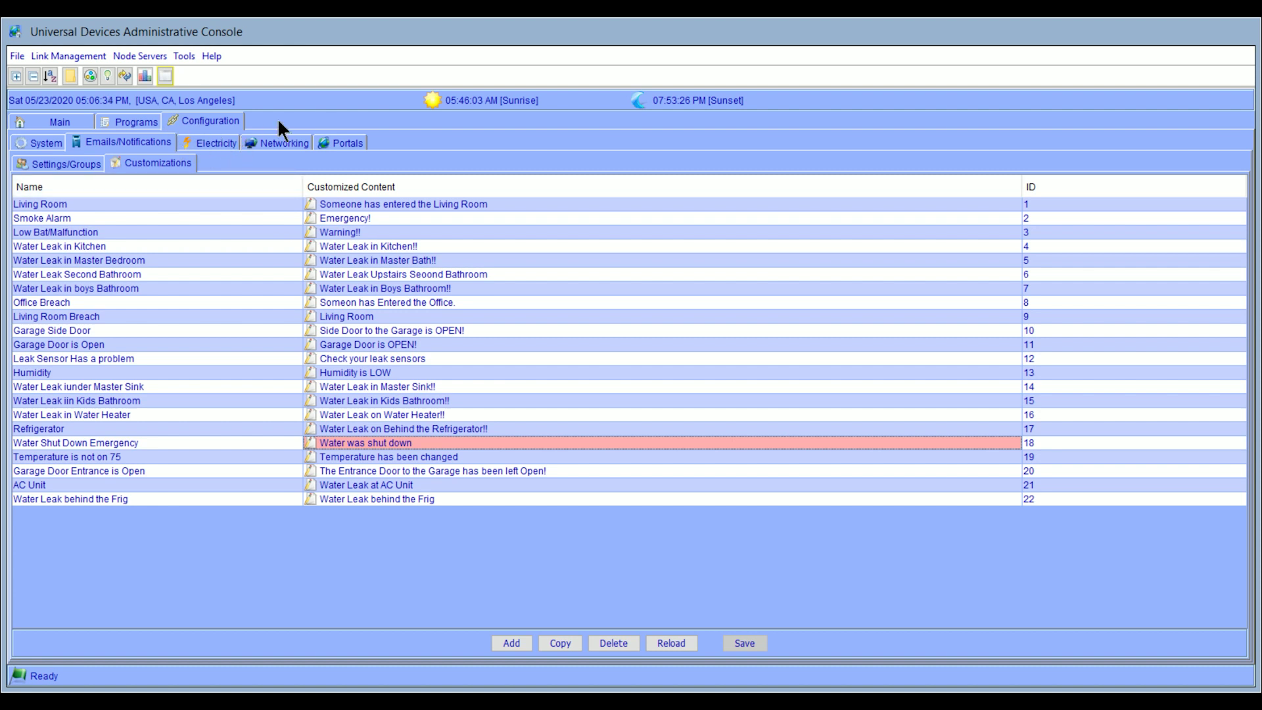
click(327, 142)
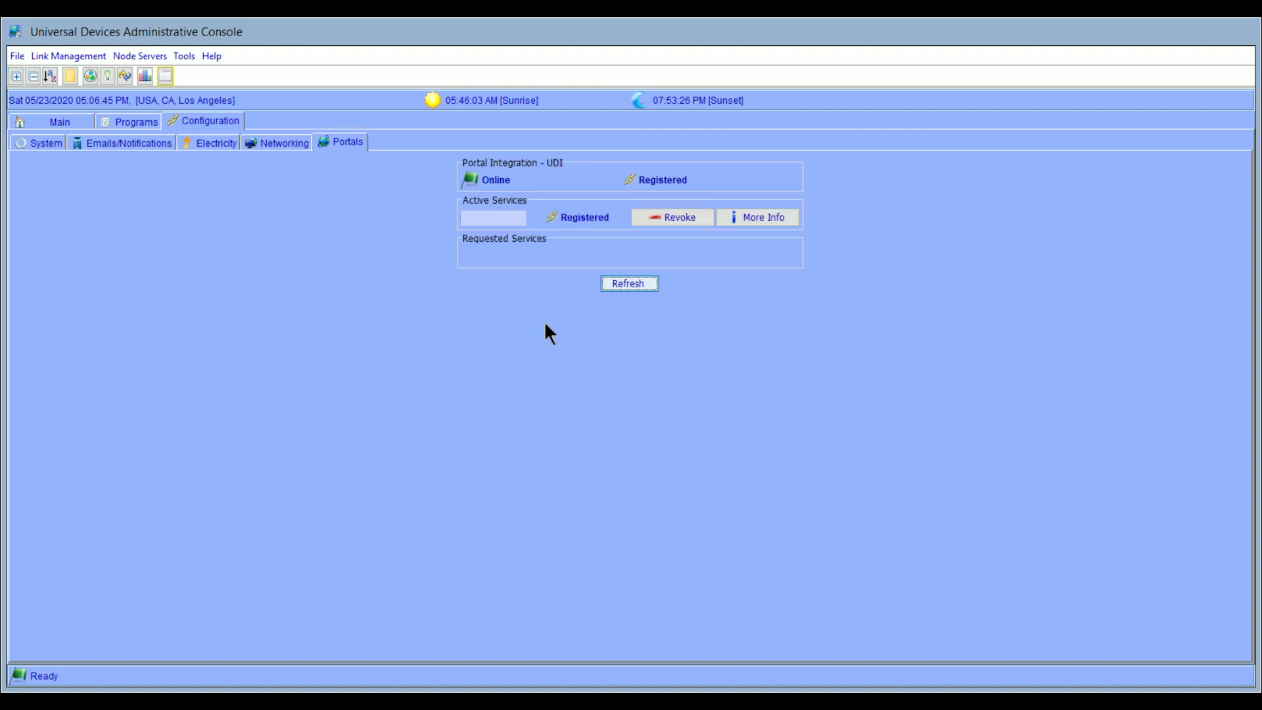